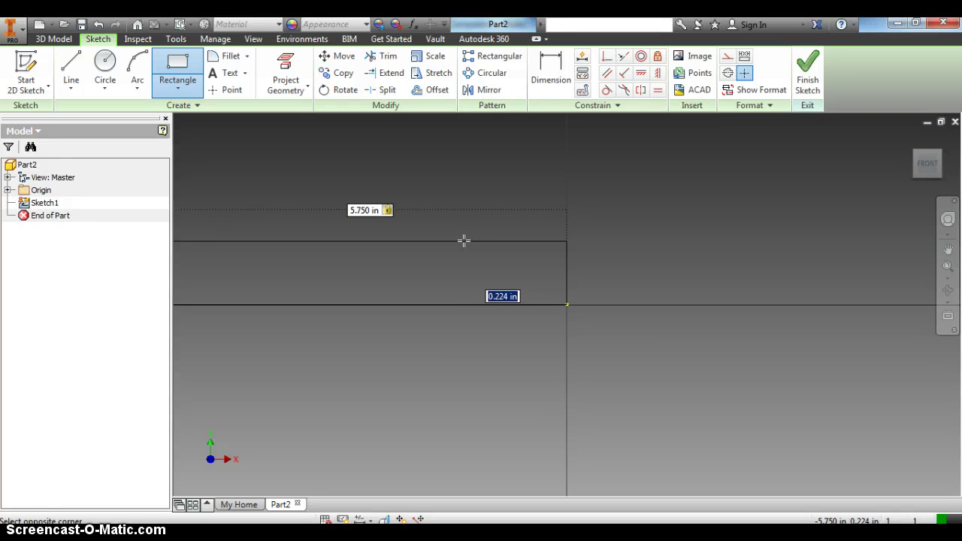
Complete the base rectangle in the front-plane sketch with a height of 3/4 in
text(3/4)
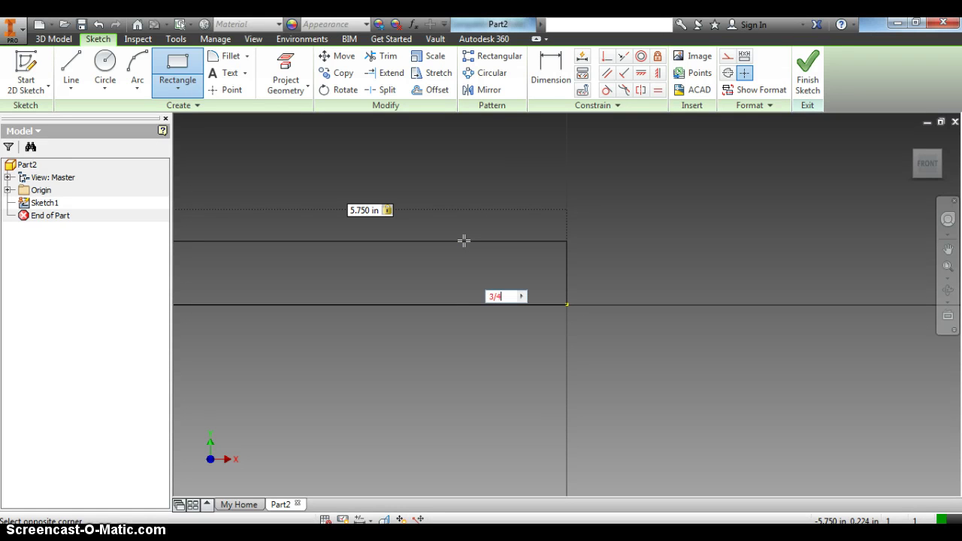
key(Tab)
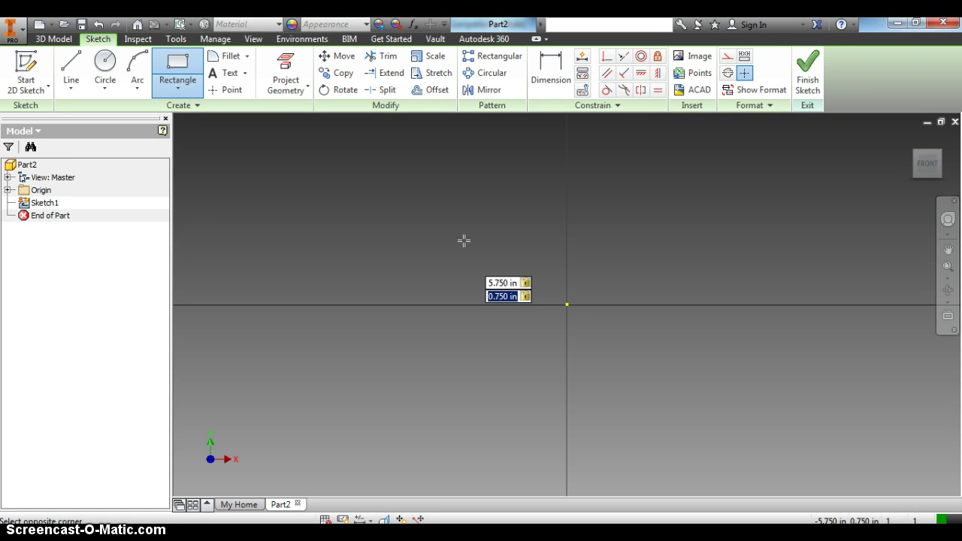
key(Return)
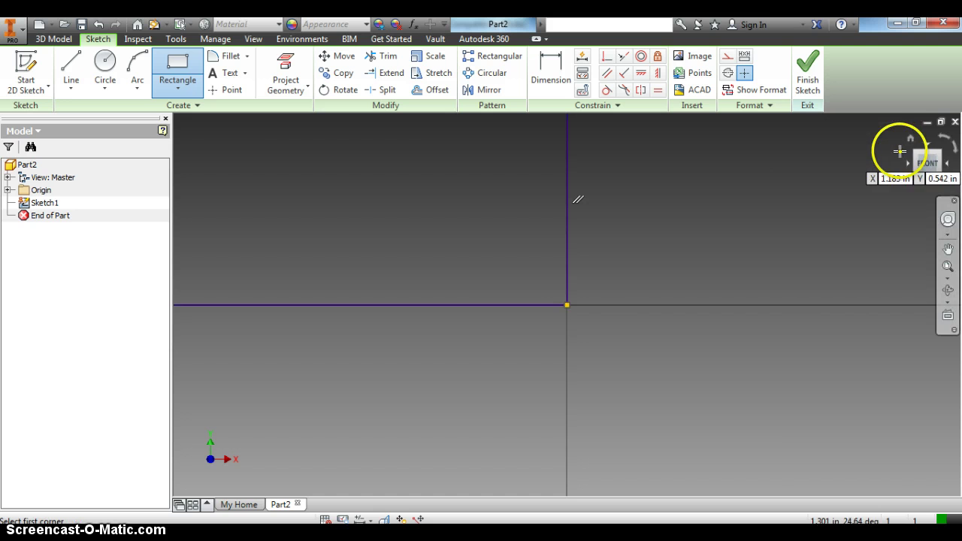
click(911, 136)
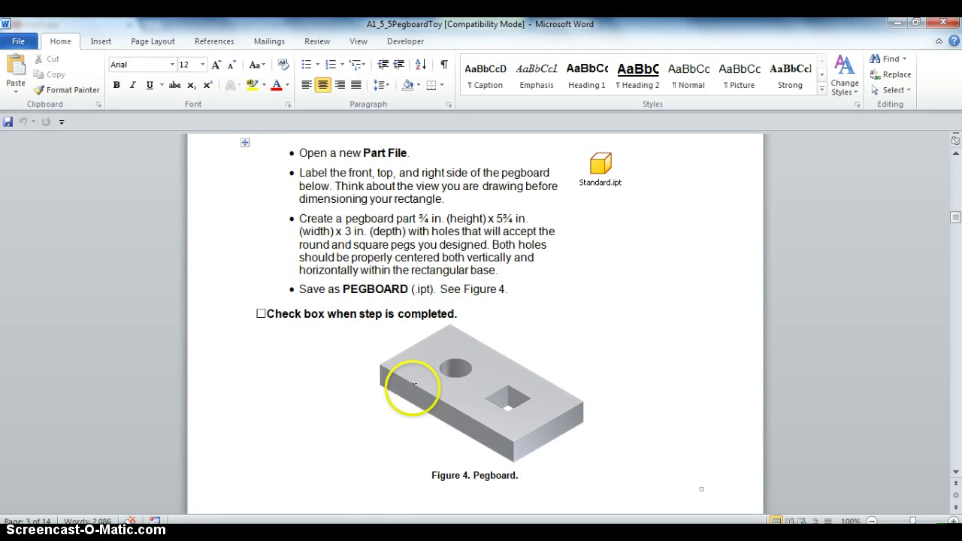
Finish the sketch and extrude the base rectangle 3 in deep to form the pegboard block
click(353, 463)
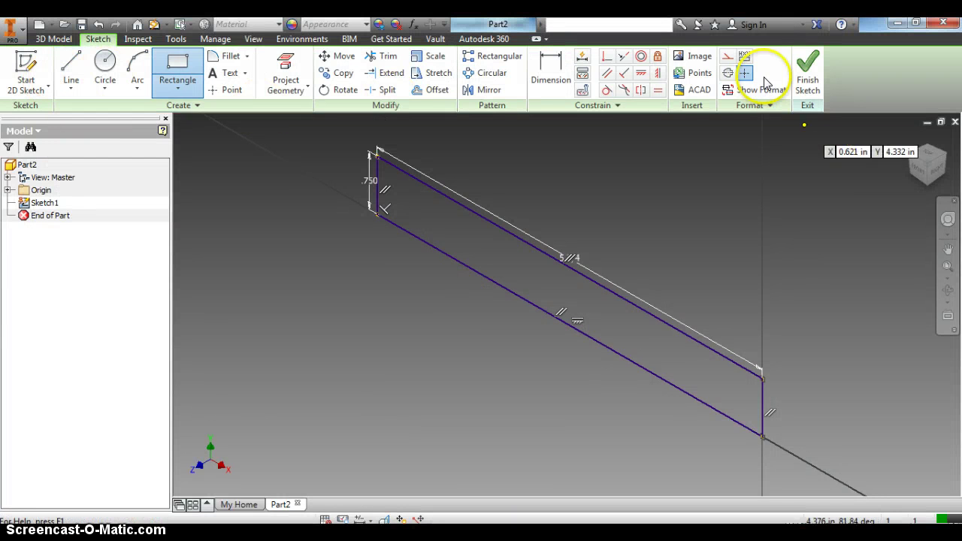
click(808, 75)
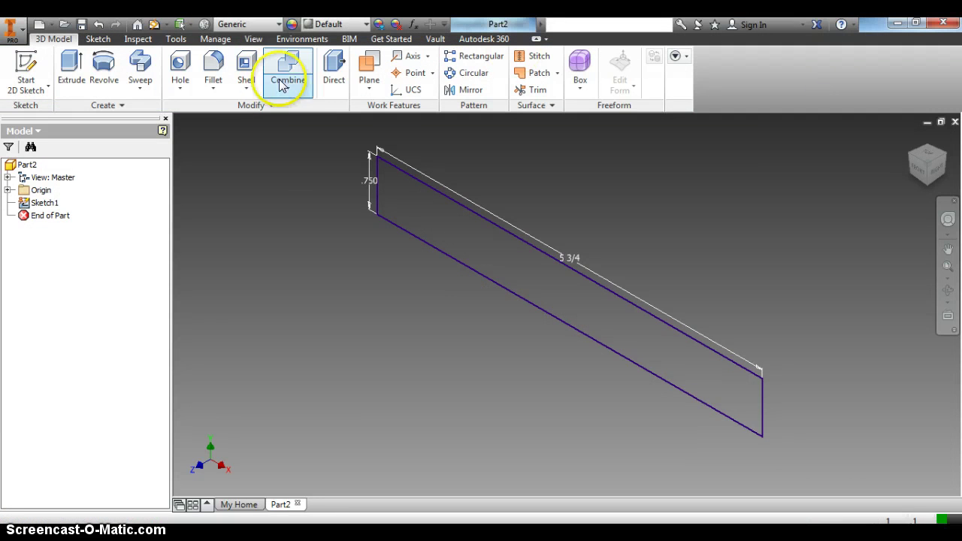
click(72, 79)
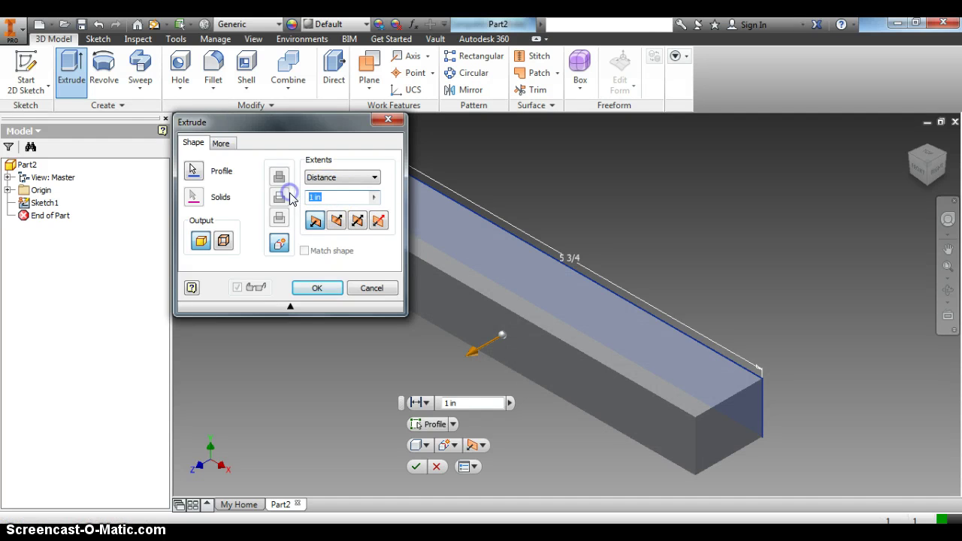
key(Return)
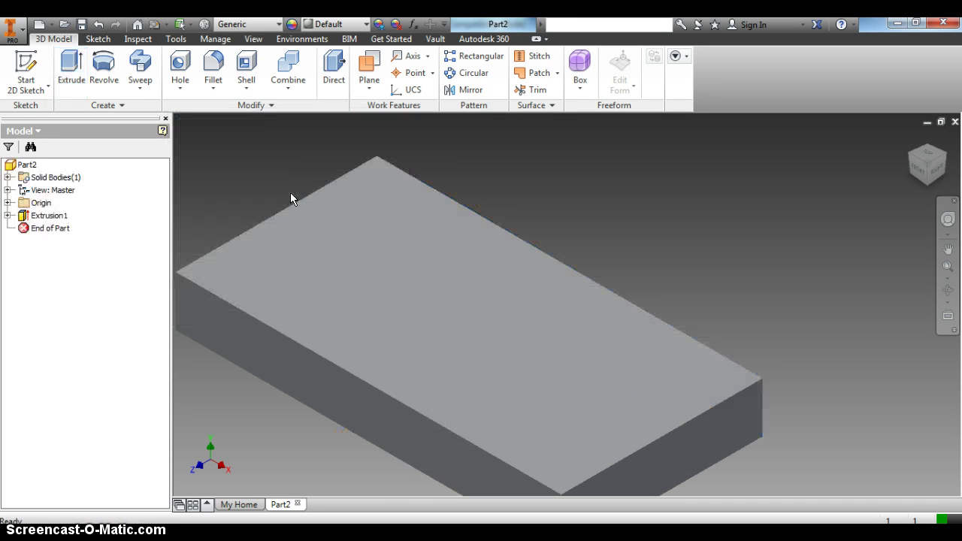
Switch to Word to look up the square peg's dimensions in the activity instructions, and return to Inventor
key(alt+Tab)
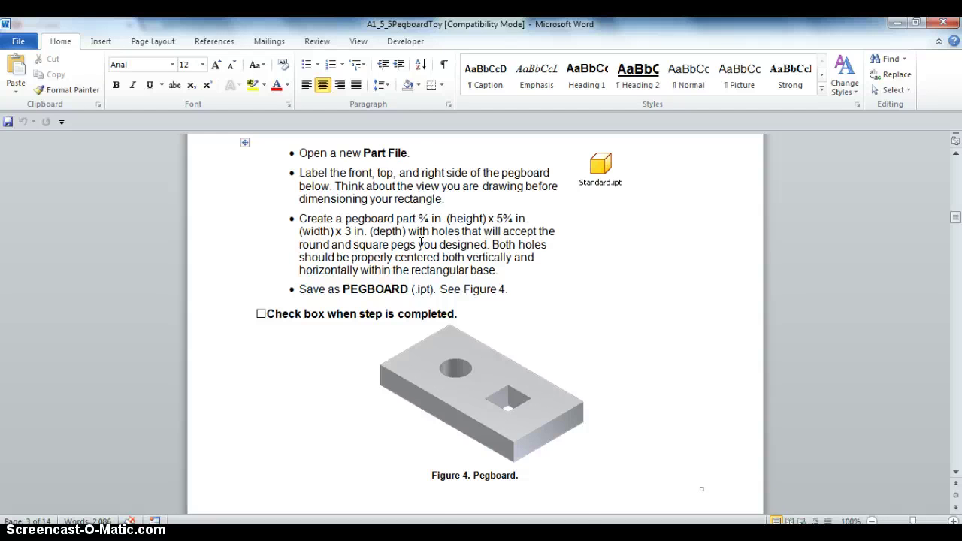
scroll(421, 244, up, 3)
scroll(421, 245, up, 5)
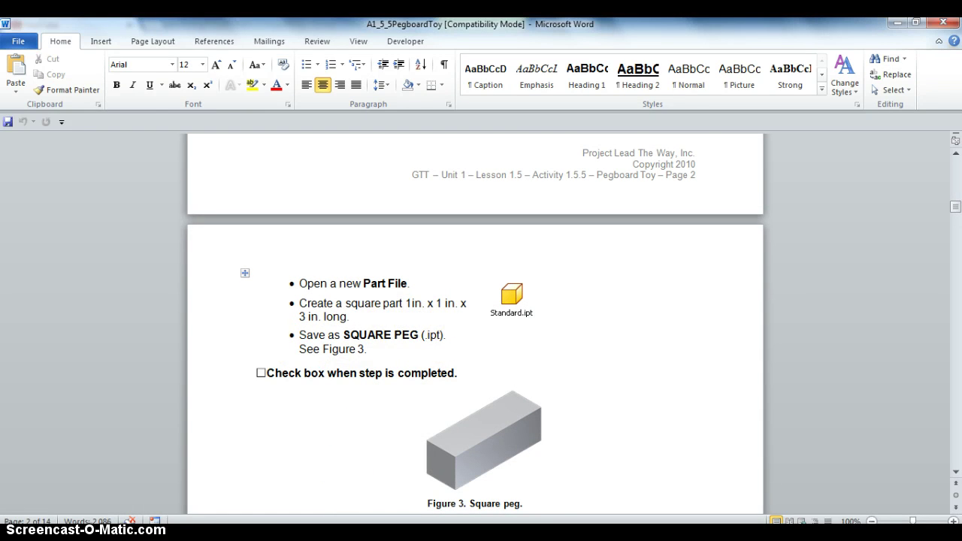
key(alt+Tab)
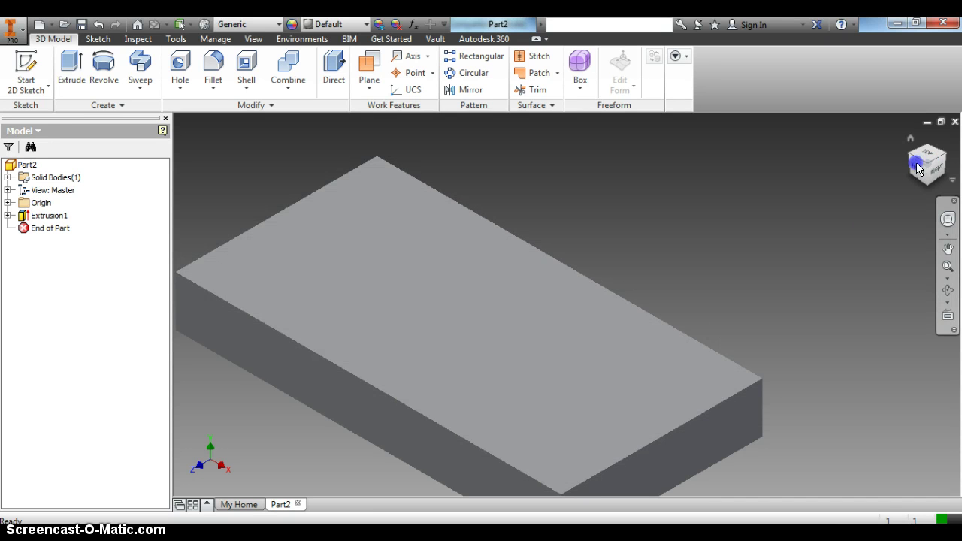
Start a new sketch on the block's top face and view that face straight on
click(711, 374)
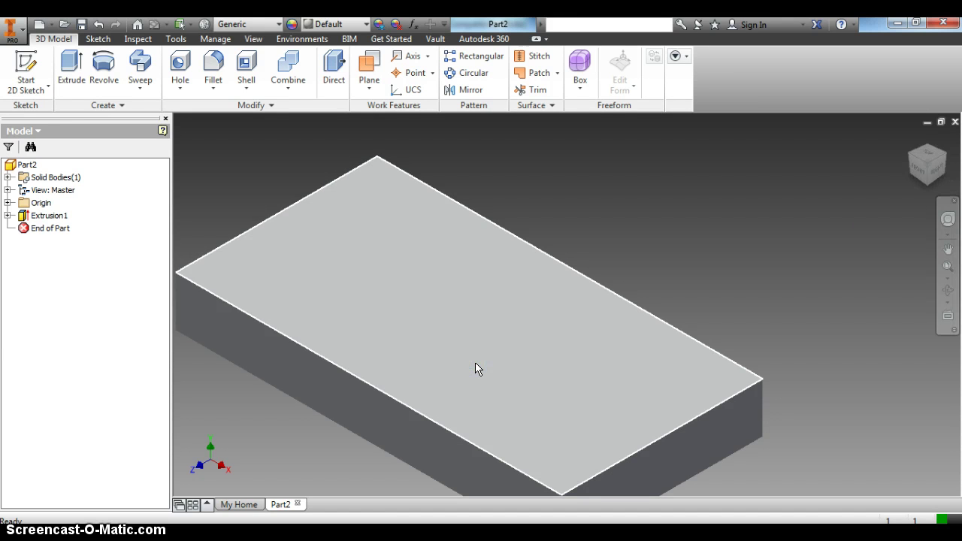
right_click(474, 363)
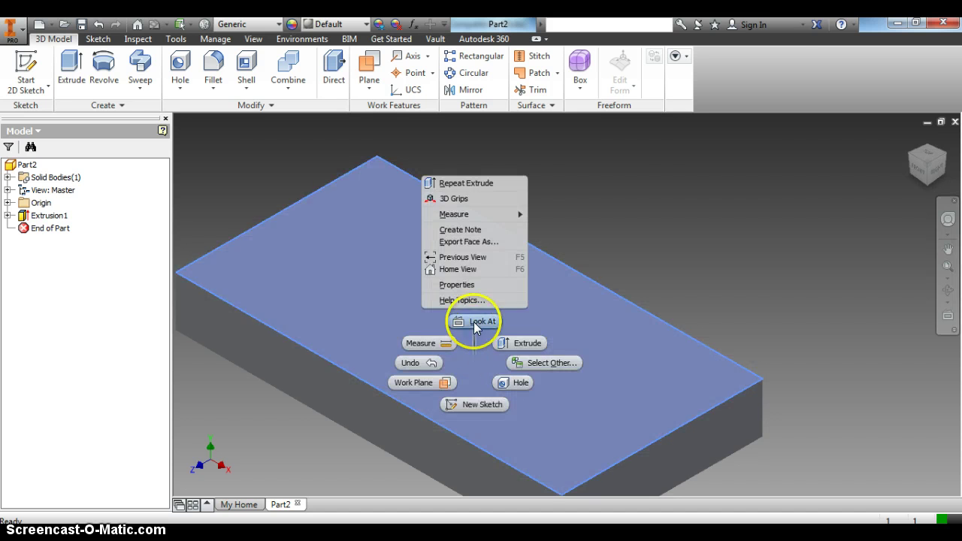
click(459, 405)
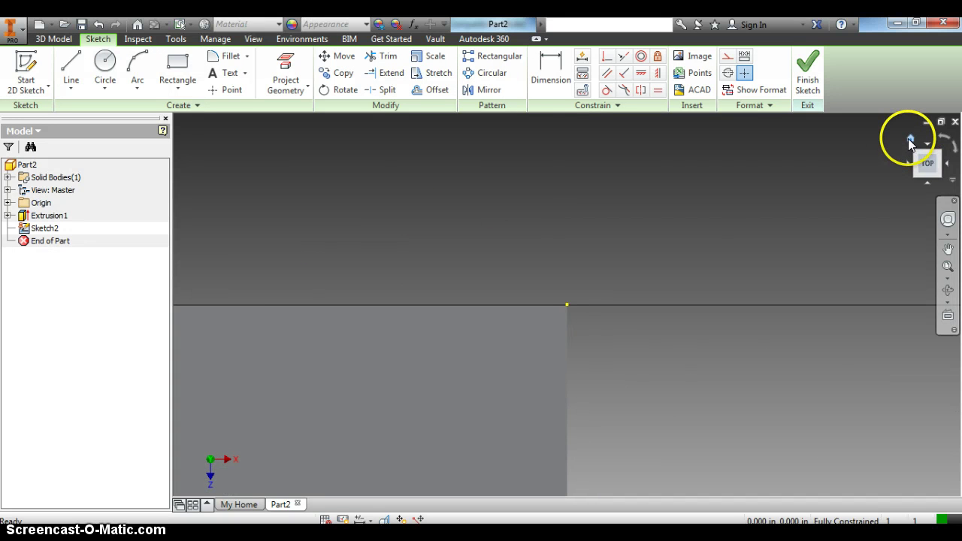
click(909, 141)
click(923, 172)
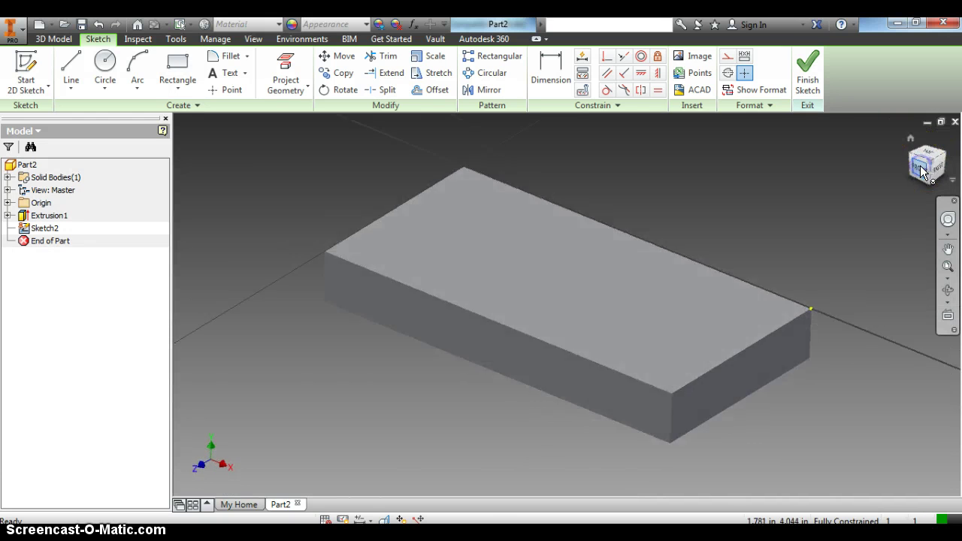
click(929, 140)
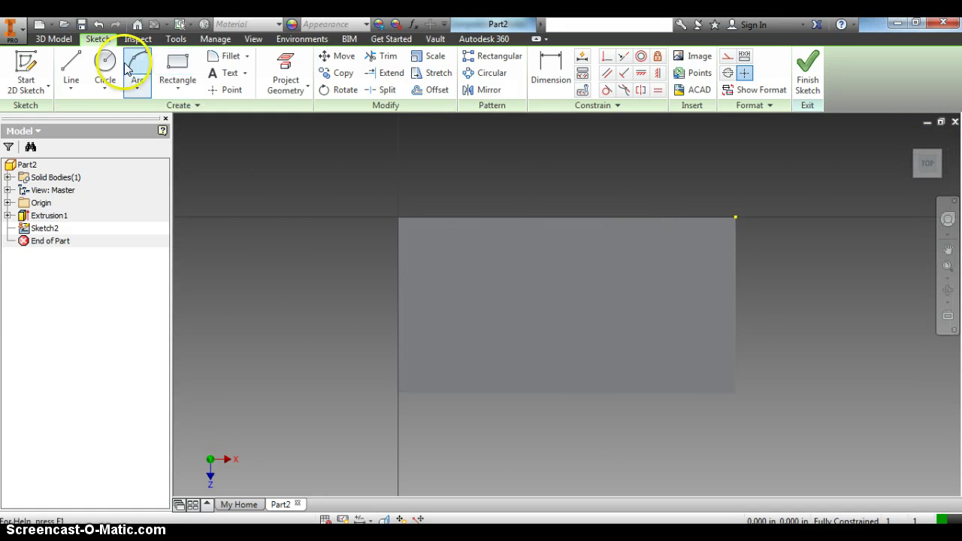
Sketch a 1 in diameter circle on the left half of the block's top face
click(104, 62)
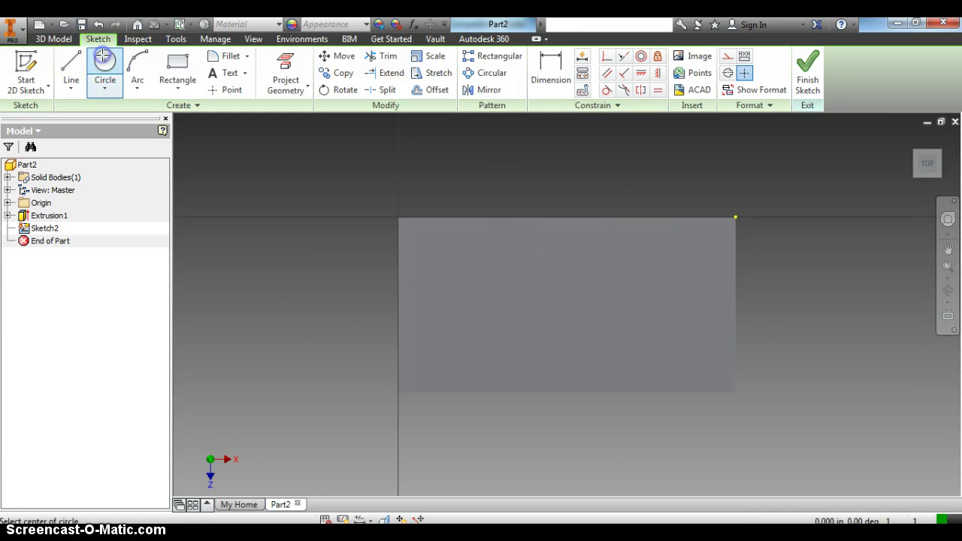
click(464, 301)
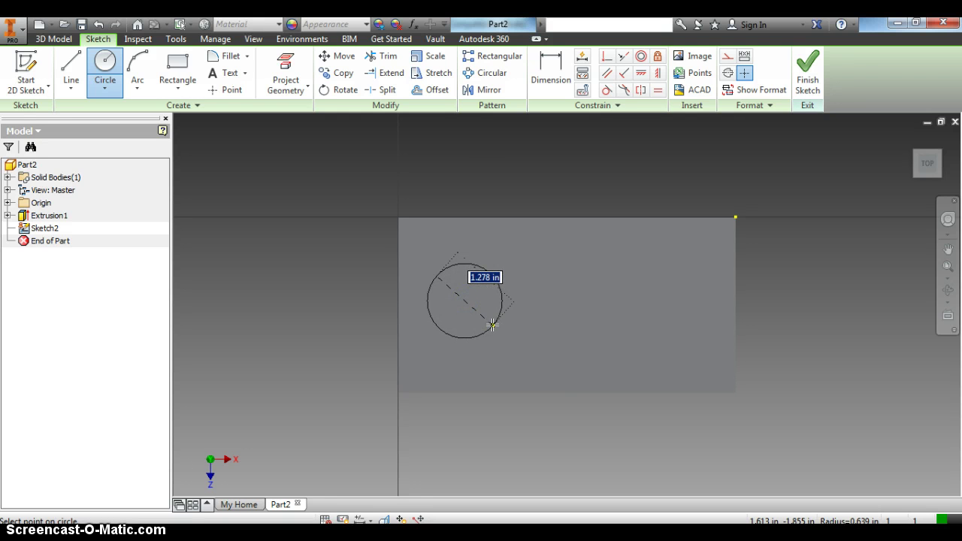
text(1)
key(Return)
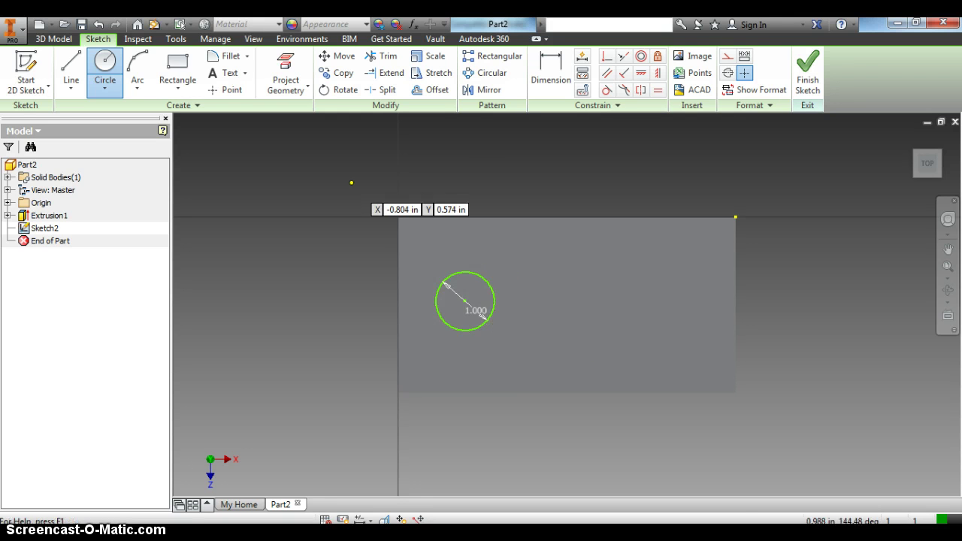
Sketch a 1 in by 1 in square on the right half of the block's top face
click(177, 69)
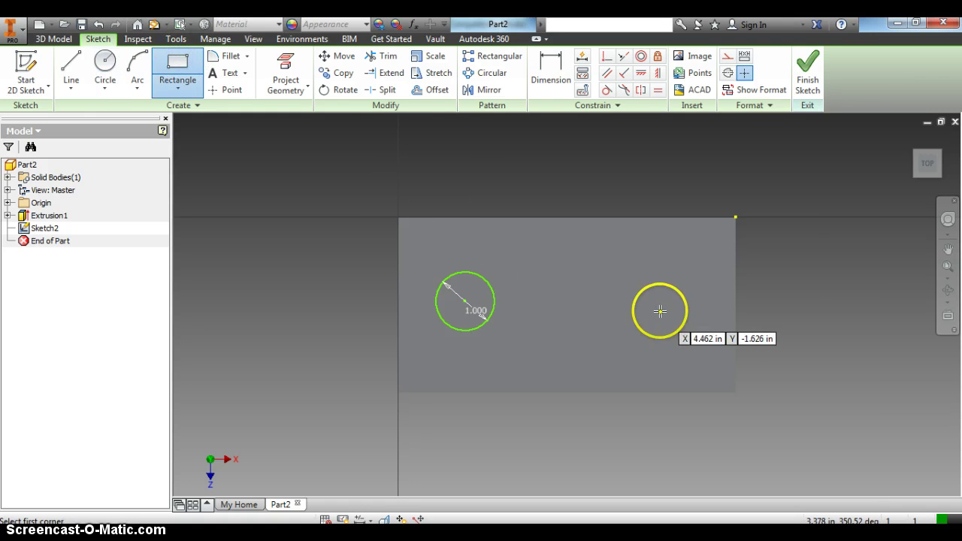
click(636, 300)
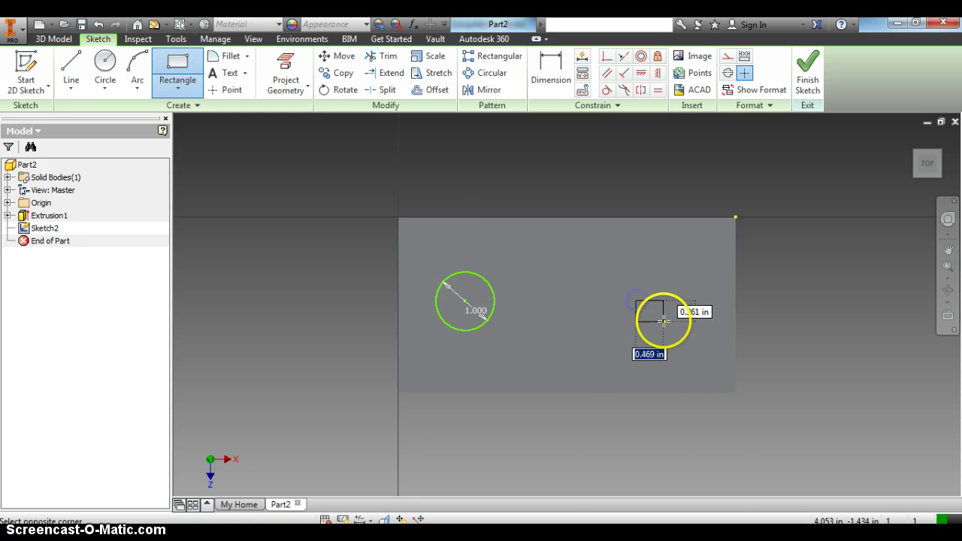
text(1)
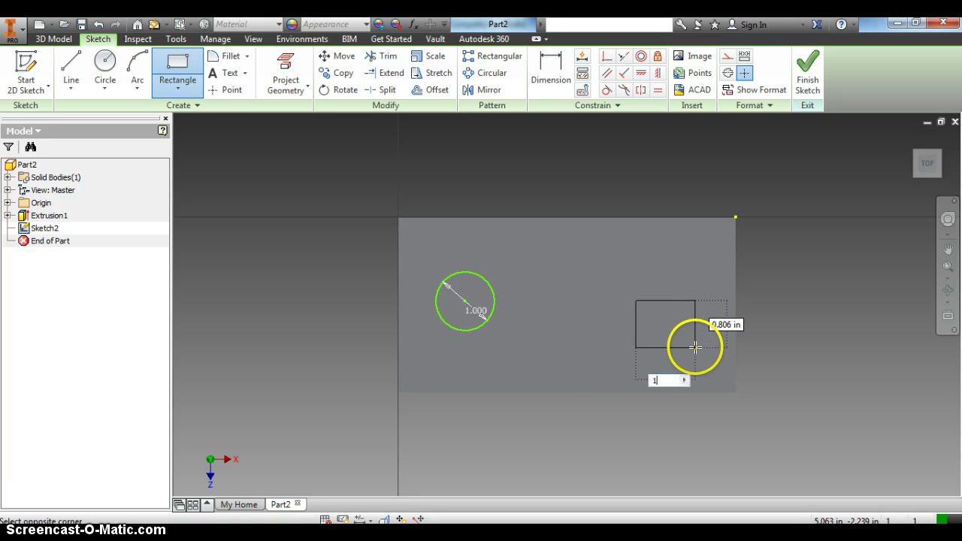
key(Tab)
text(1)
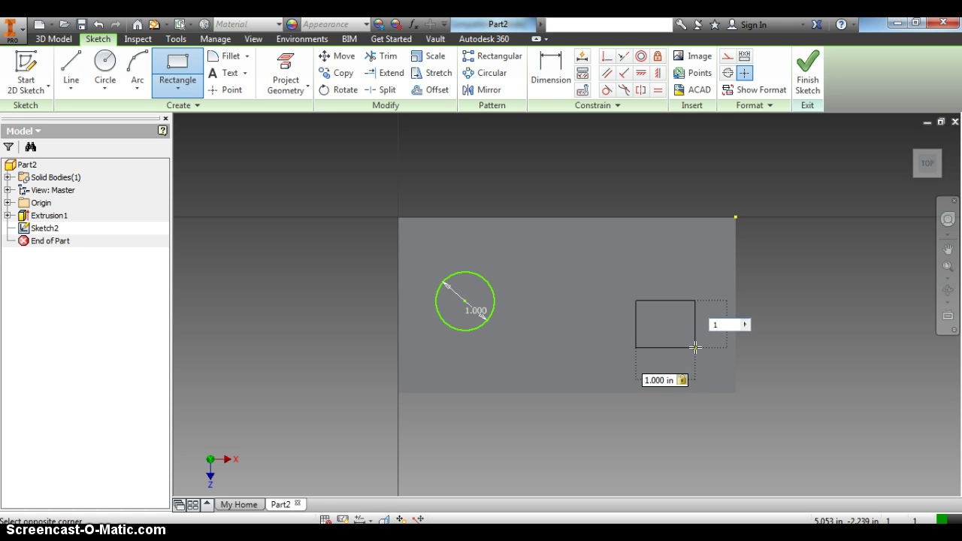
key(Return)
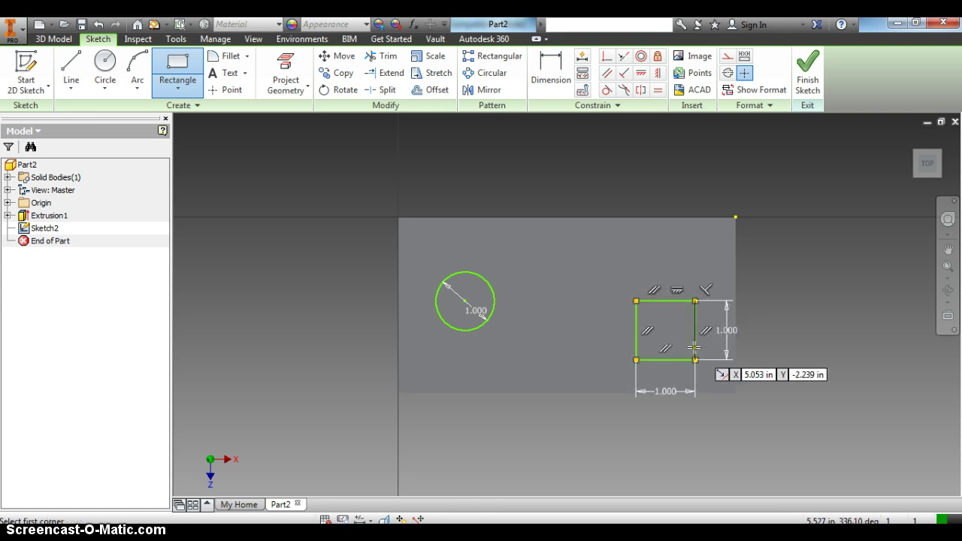
Switch to Word to review the pegboard's hole-centering requirements, and return to Inventor
key(alt+Tab)
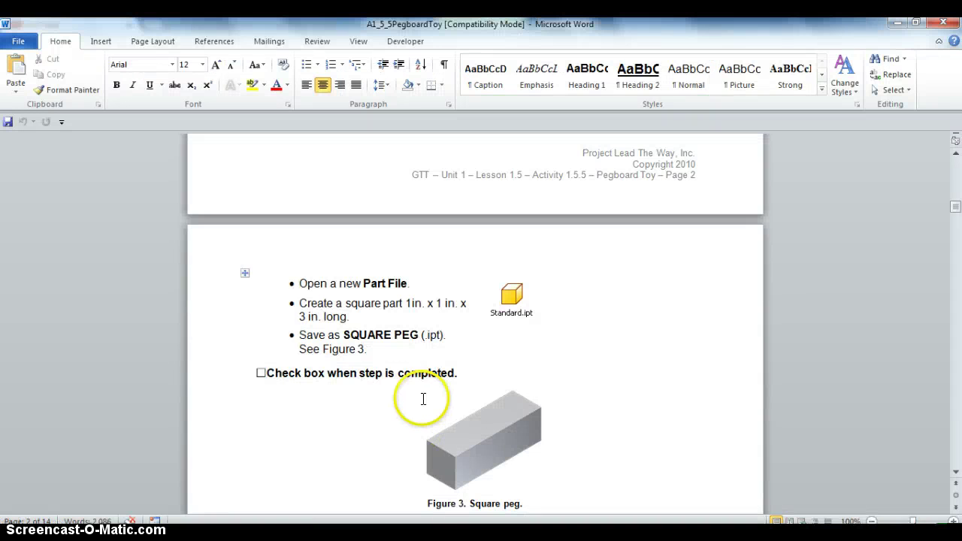
scroll(375, 343, down, 1)
scroll(395, 344, down, 8)
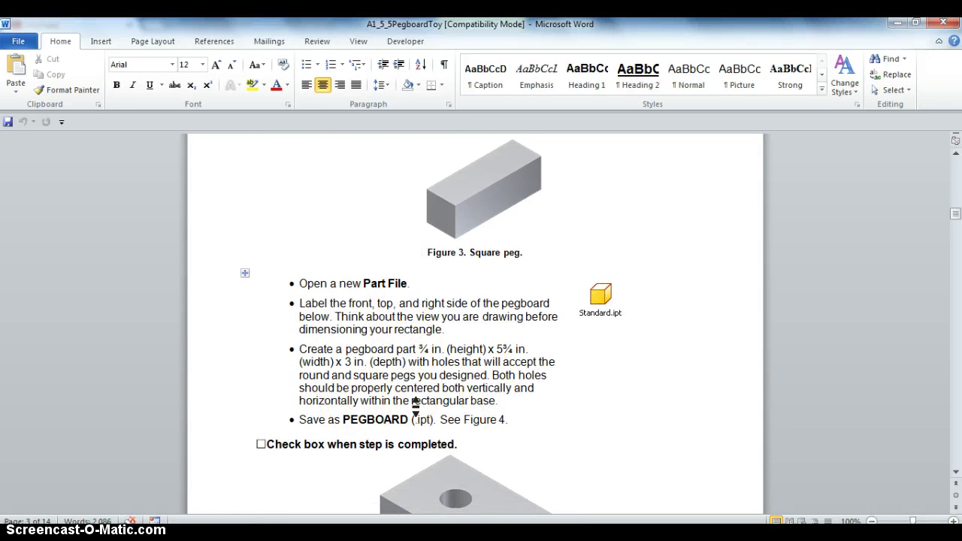
key(alt+Tab)
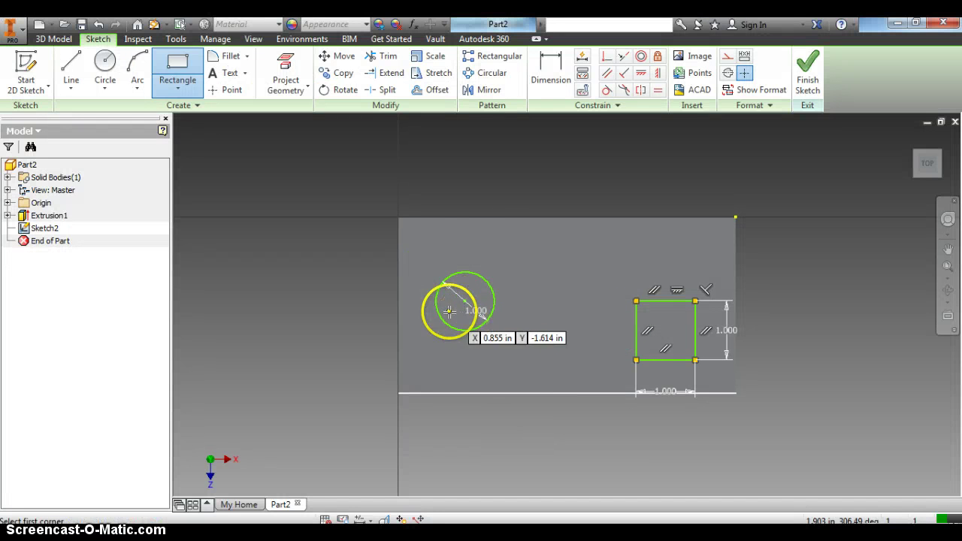
Dimension the circle's center 1.5 in from the block's left edge
right_click(542, 286)
click(494, 305)
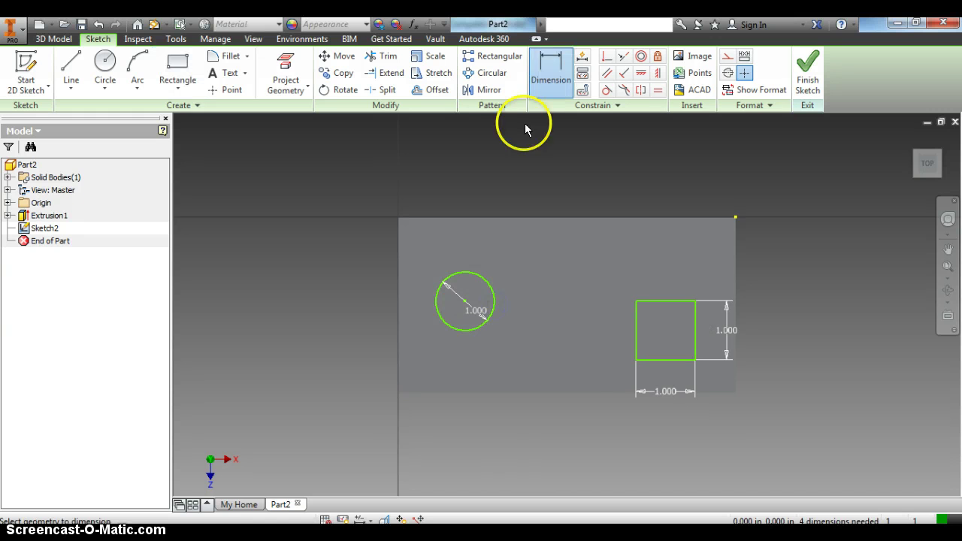
click(549, 67)
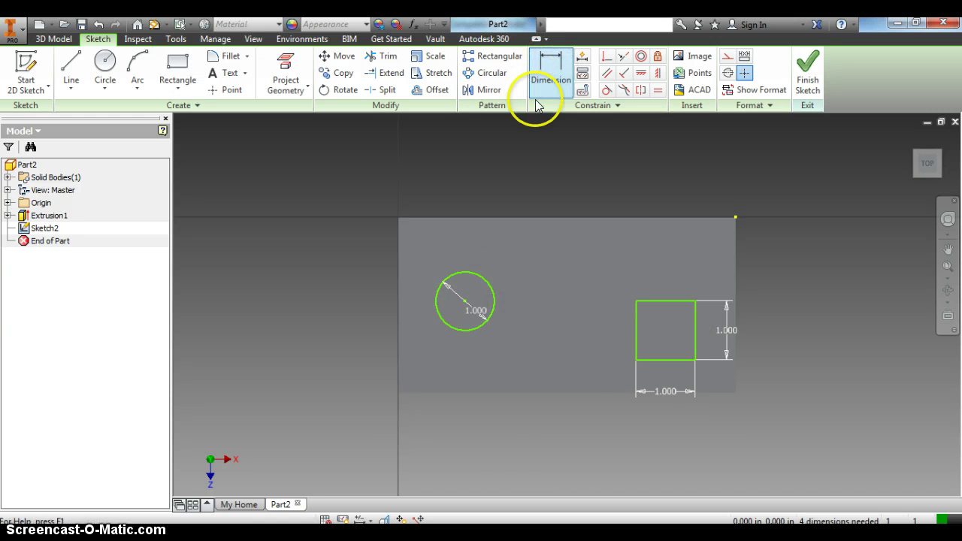
click(474, 311)
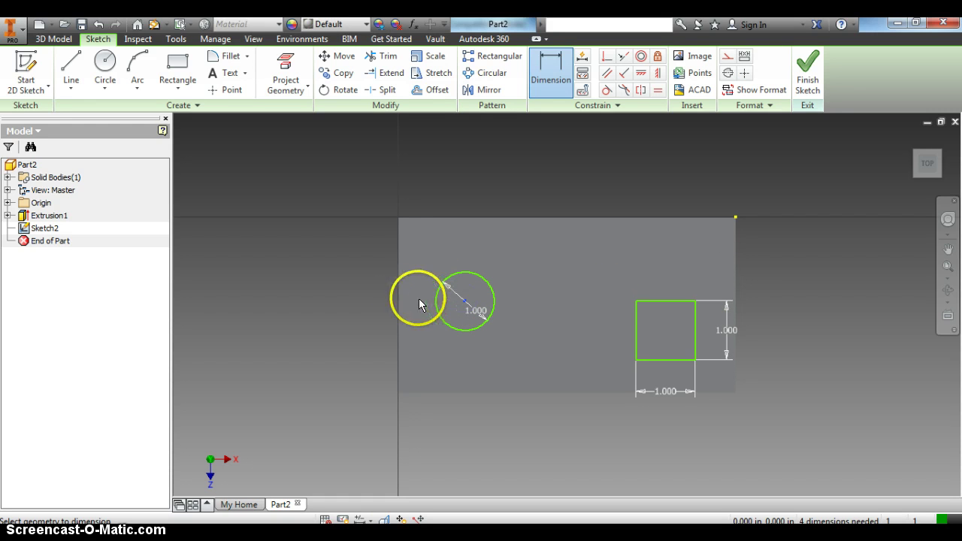
click(399, 303)
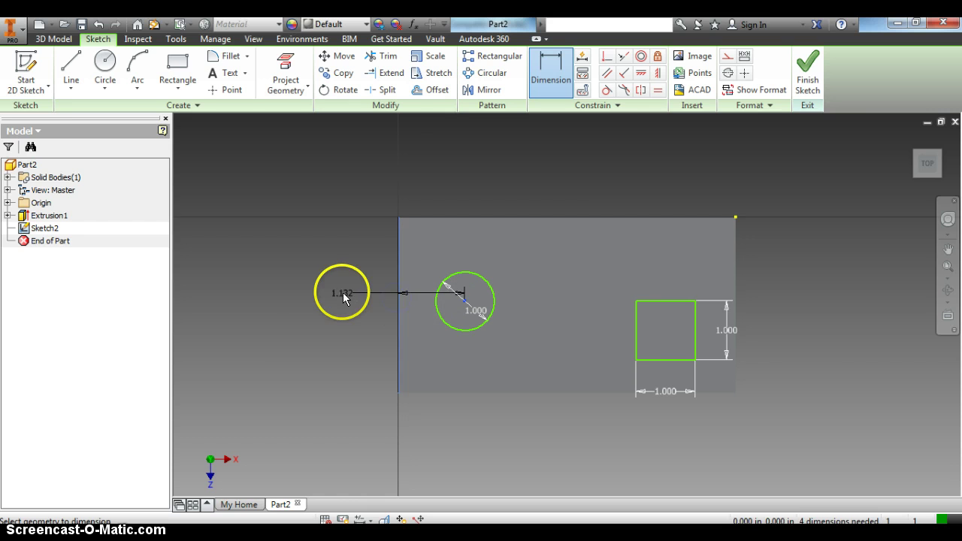
click(343, 295)
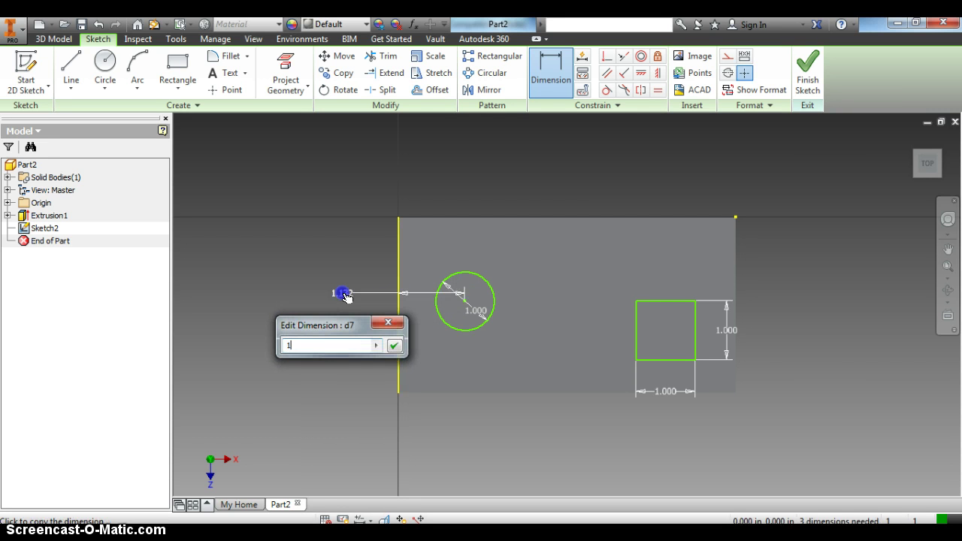
text(1.5)
key(Return)
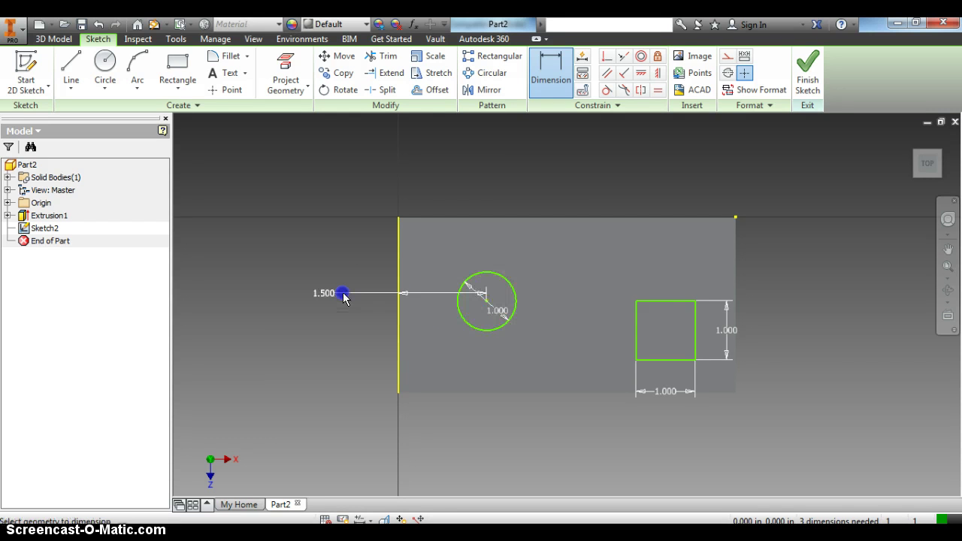
mouse_move(487, 294)
mouse_down()
mouse_move(454, 263)
mouse_move(473, 272)
mouse_up()
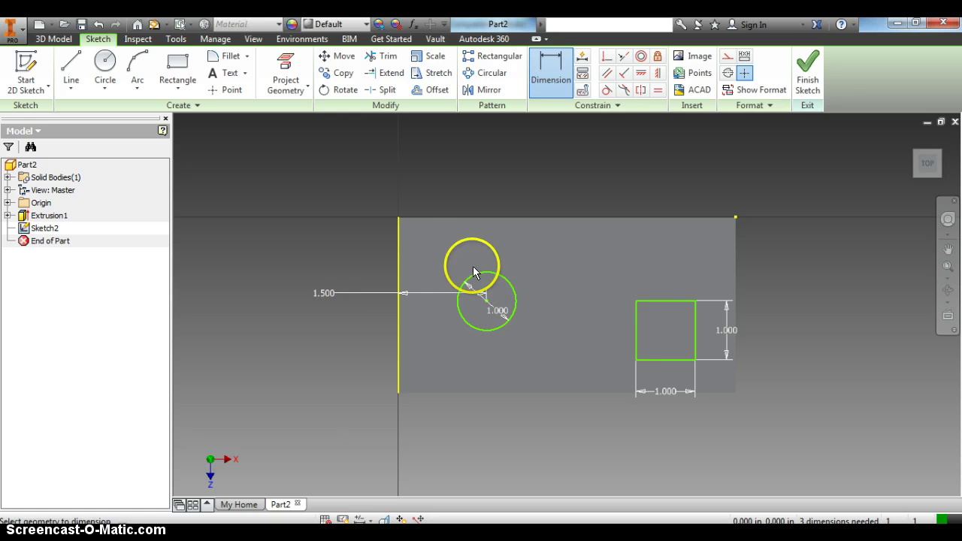
Dimension the square's right side 1 in from the block's right edge
click(696, 339)
click(735, 326)
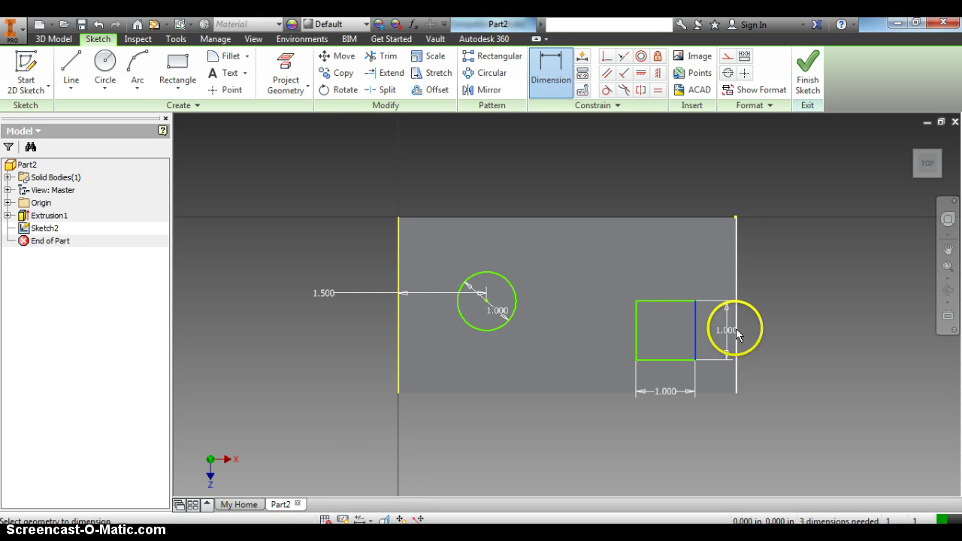
click(772, 322)
text(1)
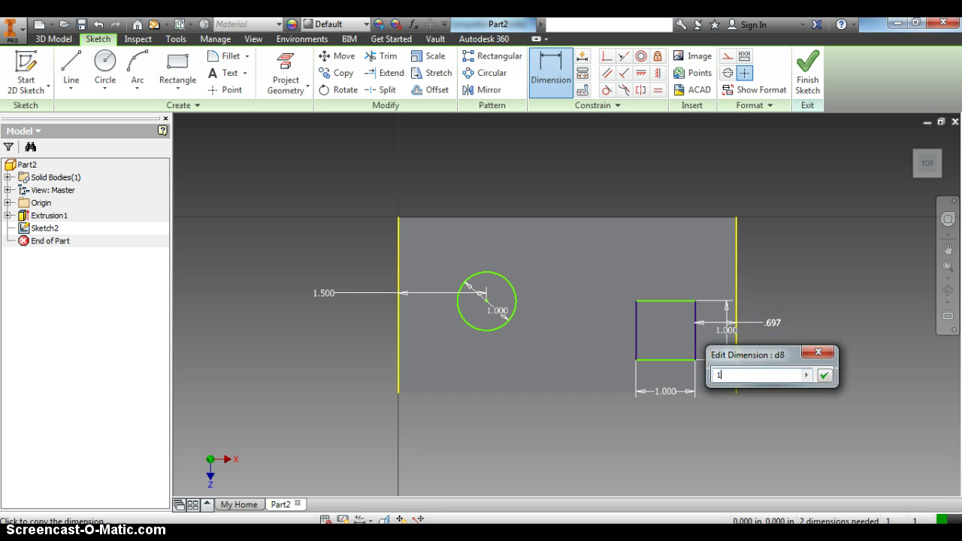
key(Return)
click(660, 310)
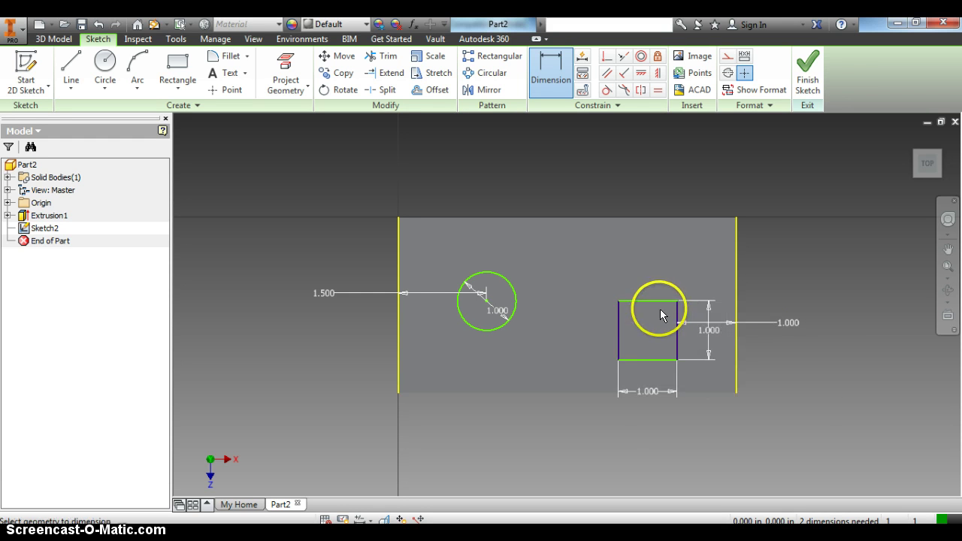
click(453, 277)
drag(453, 280, 475, 298)
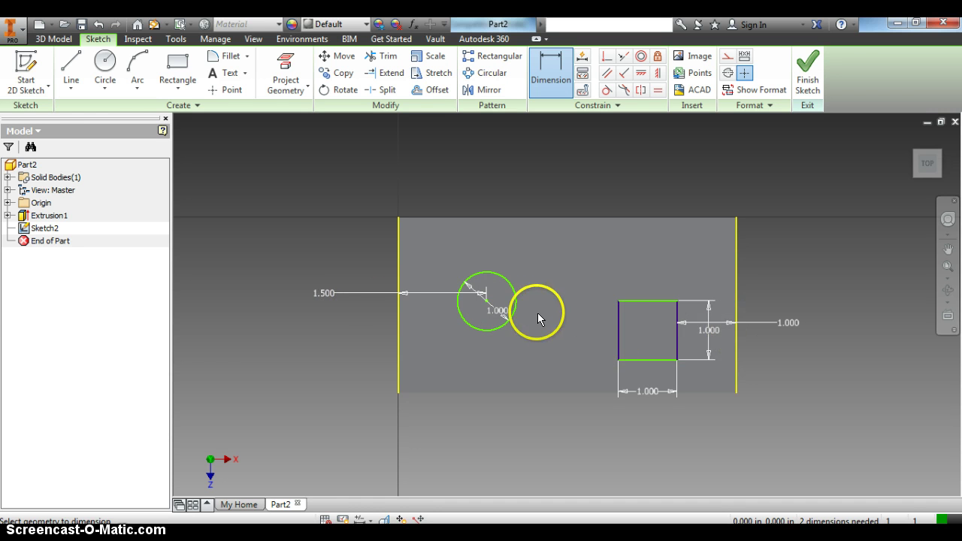
click(771, 325)
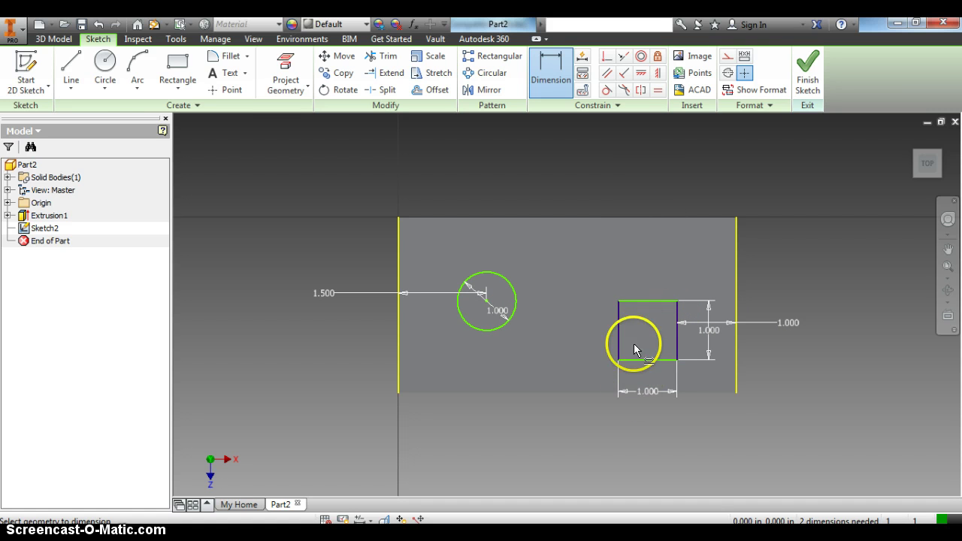
click(644, 302)
click(652, 217)
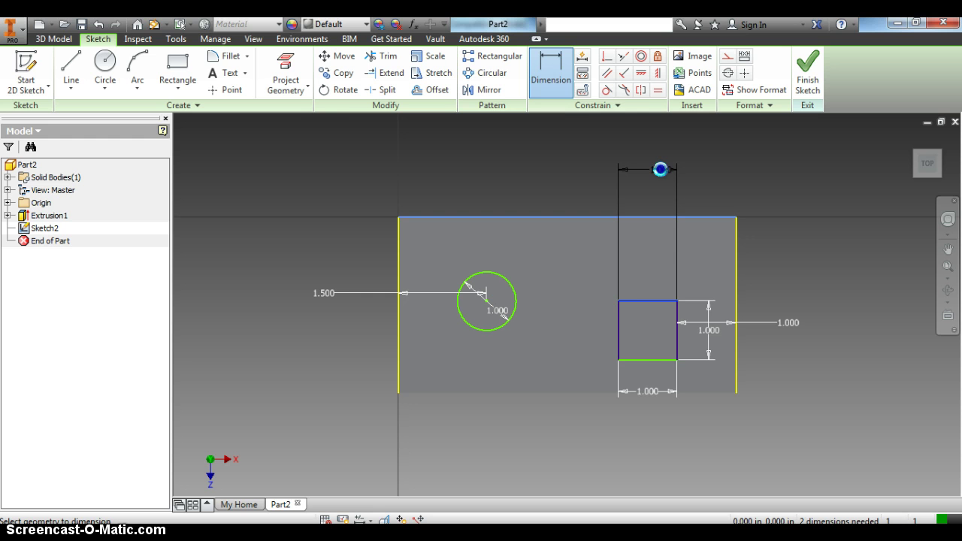
click(660, 169)
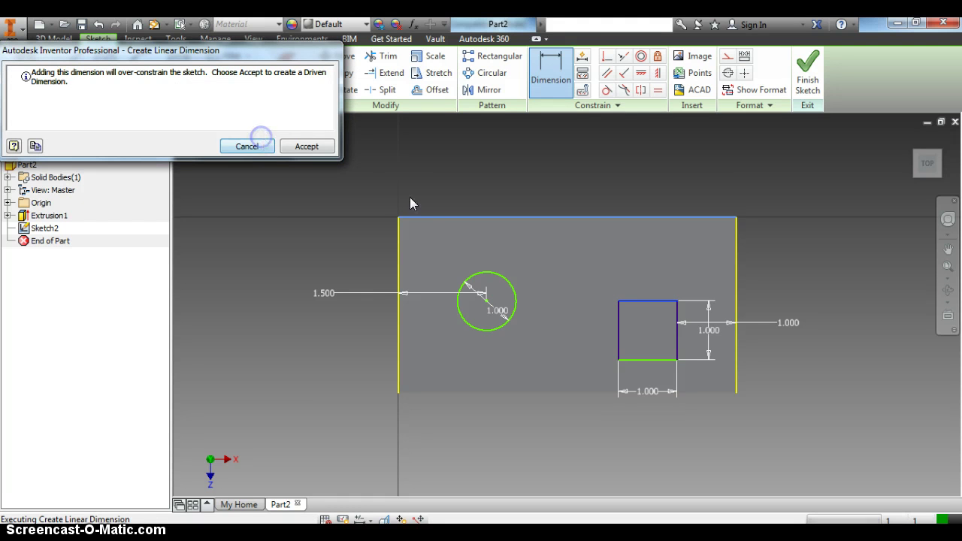
click(252, 146)
click(644, 261)
right_click(643, 260)
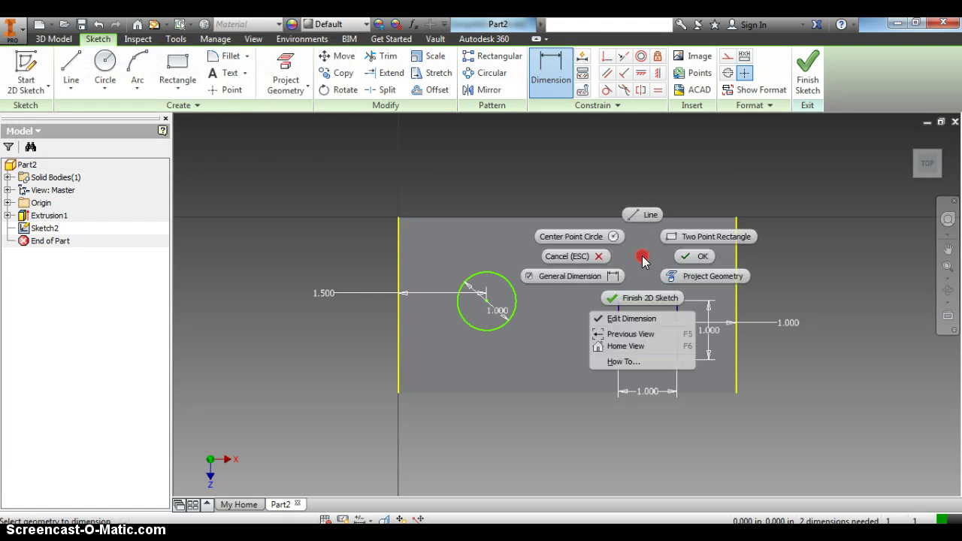
key(Escape)
Dimension the square's back side 1 in from the block's back edge
click(640, 293)
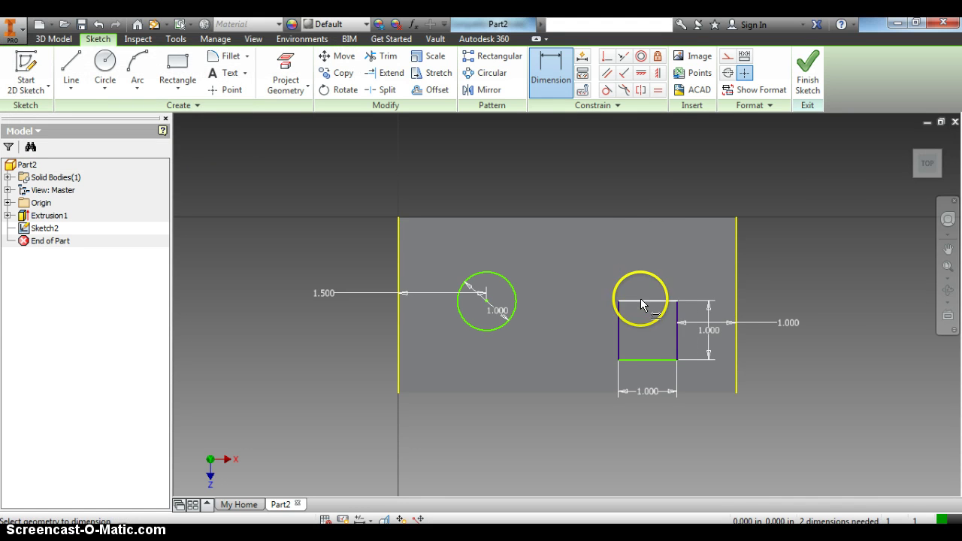
click(646, 253)
click(644, 216)
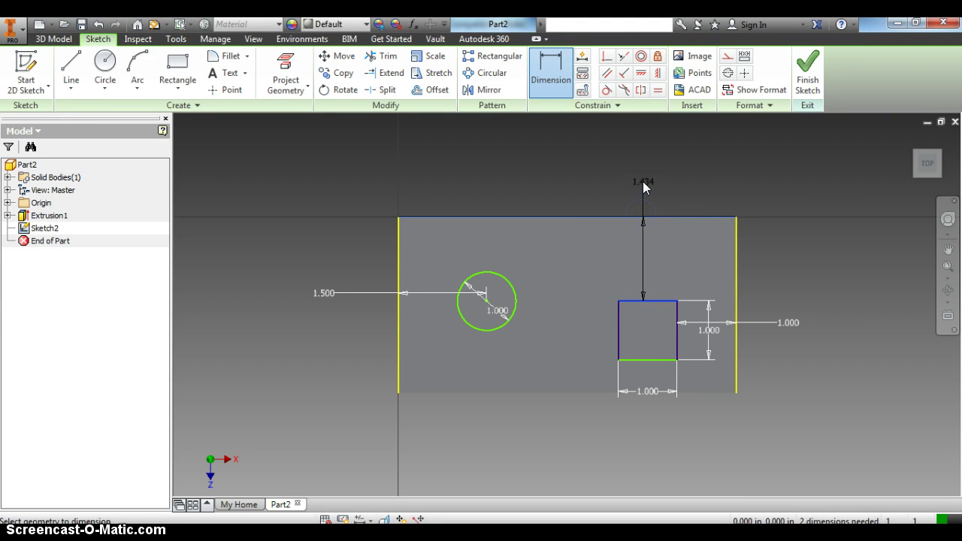
click(644, 182)
text(1)
key(Return)
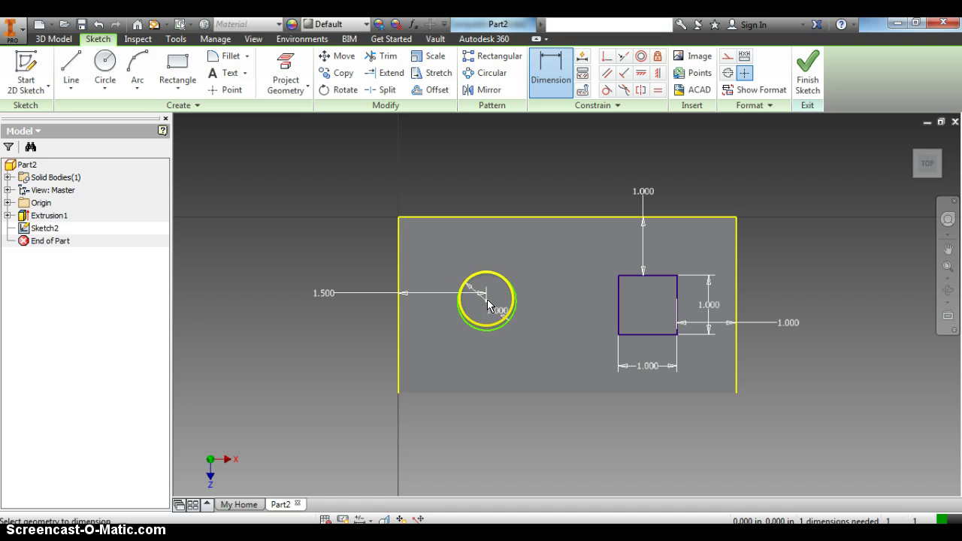
Dimension the circle's center 1.5 in from the block's back edge and finish the sketch
click(479, 219)
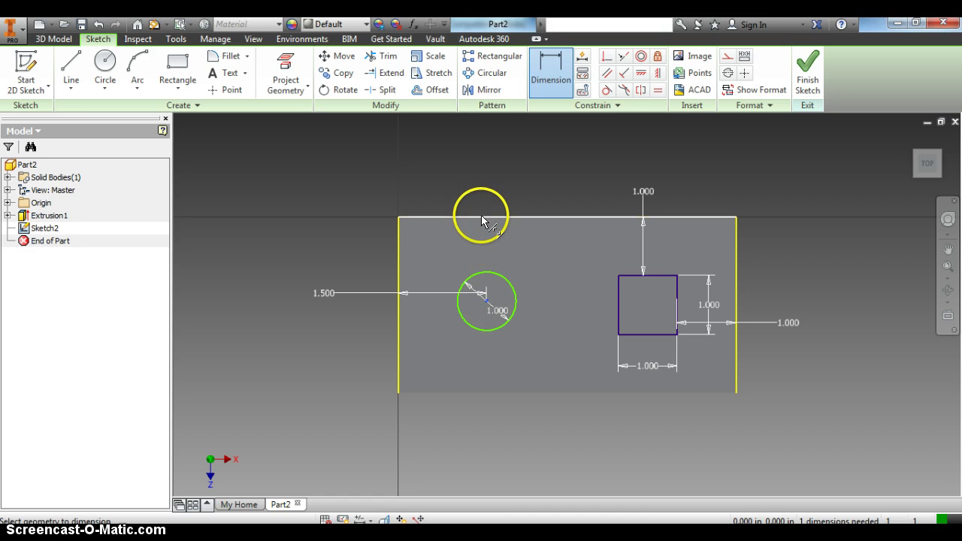
click(484, 167)
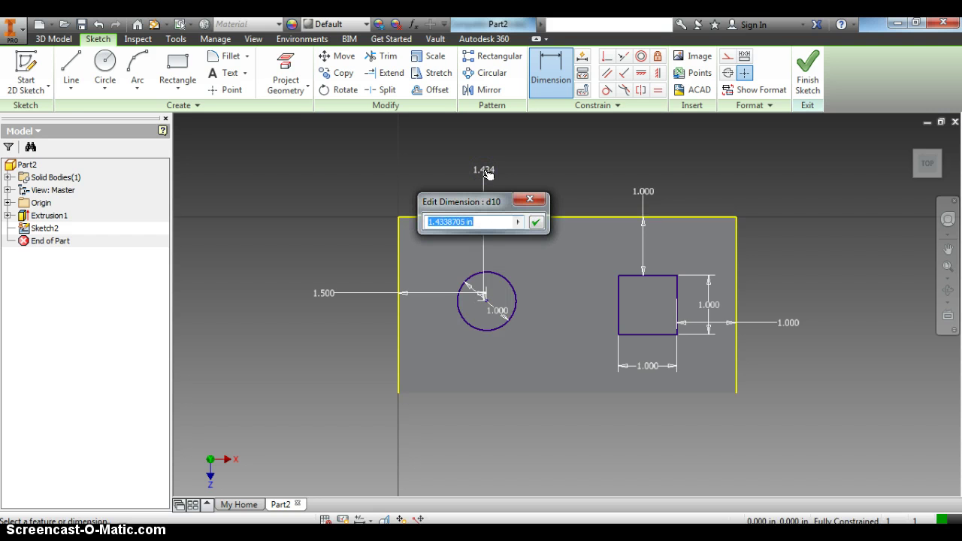
text(1.5)
key(Return)
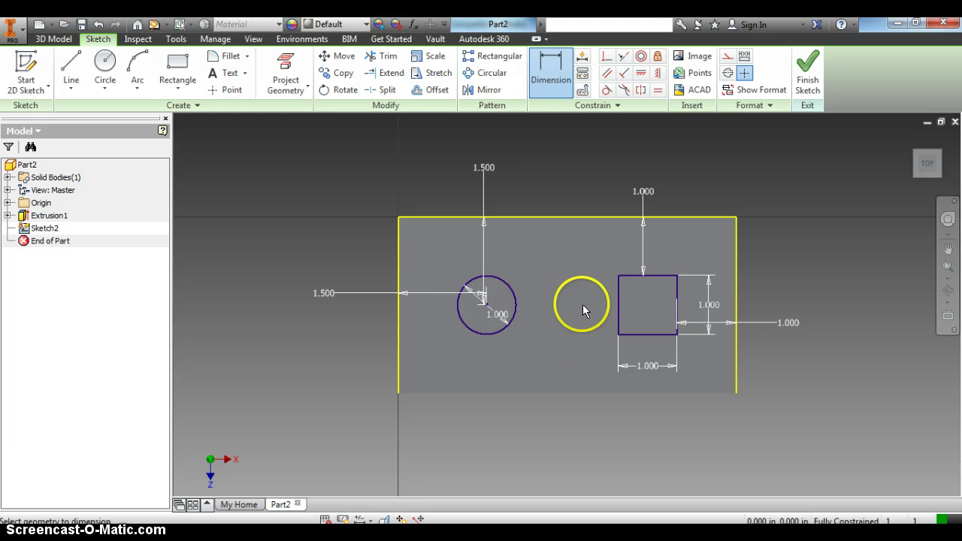
click(811, 83)
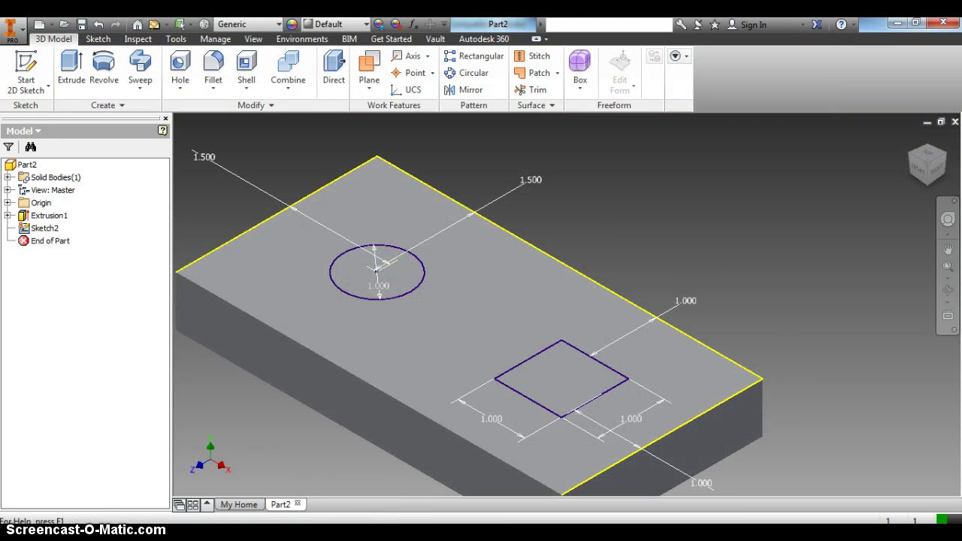
Switch to Word to review the pegboard instructions and the figure of the finished part, and return to Inventor
key(alt+Tab)
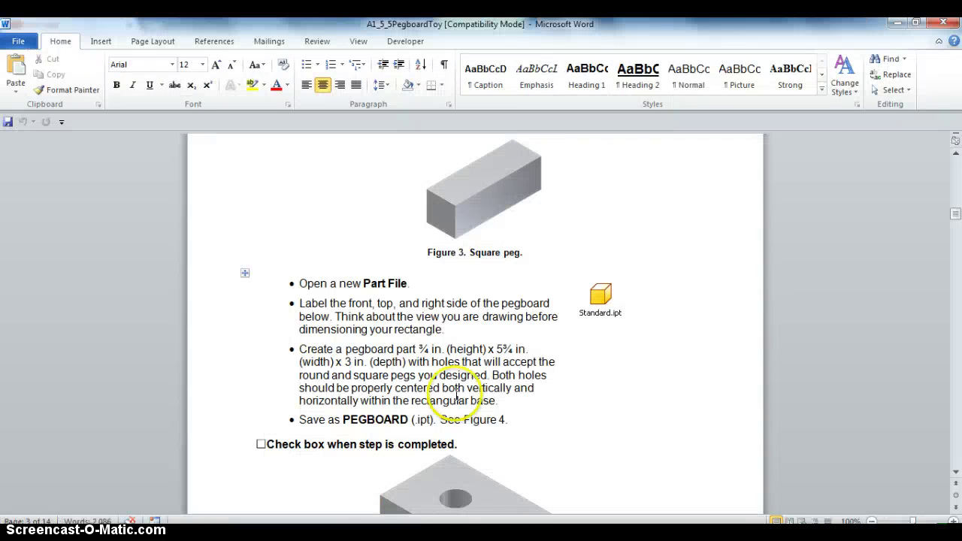
scroll(601, 391, down, 1)
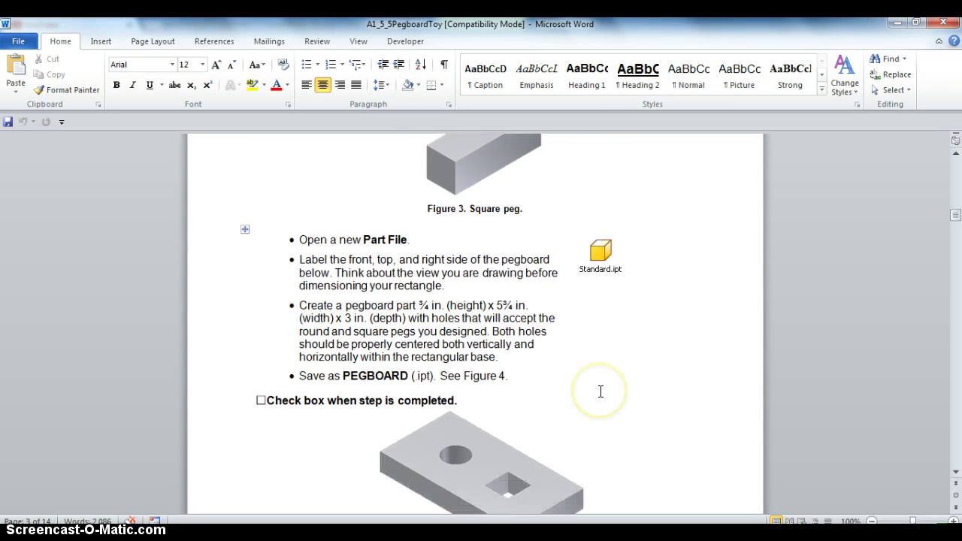
scroll(599, 391, down, 1)
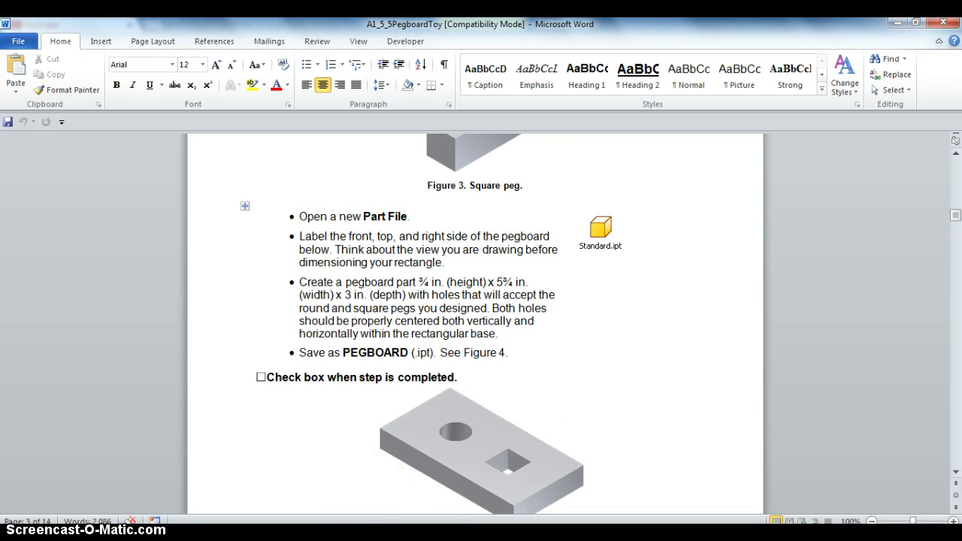
key(alt+Tab)
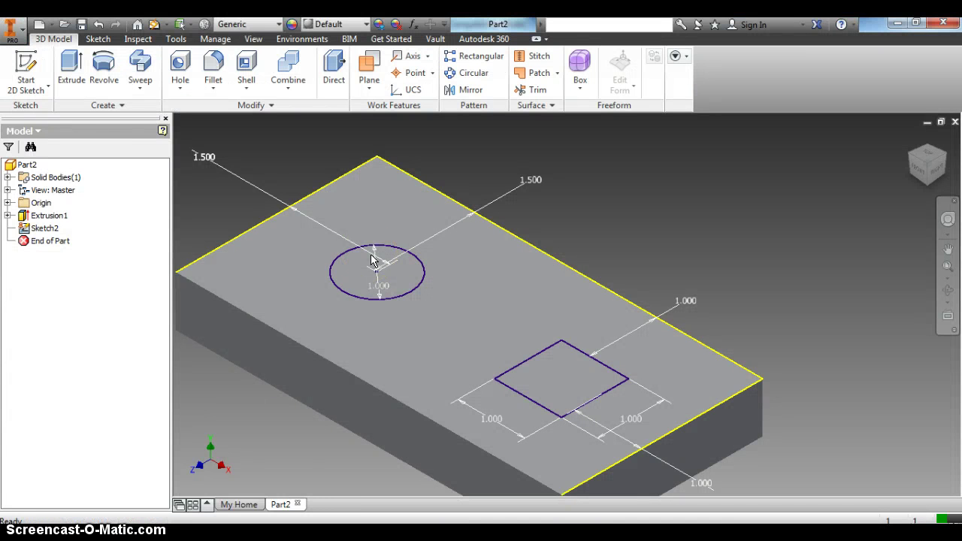
Extrude the circle and square as a cut 3 in down through the block to make both peg holes
click(85, 81)
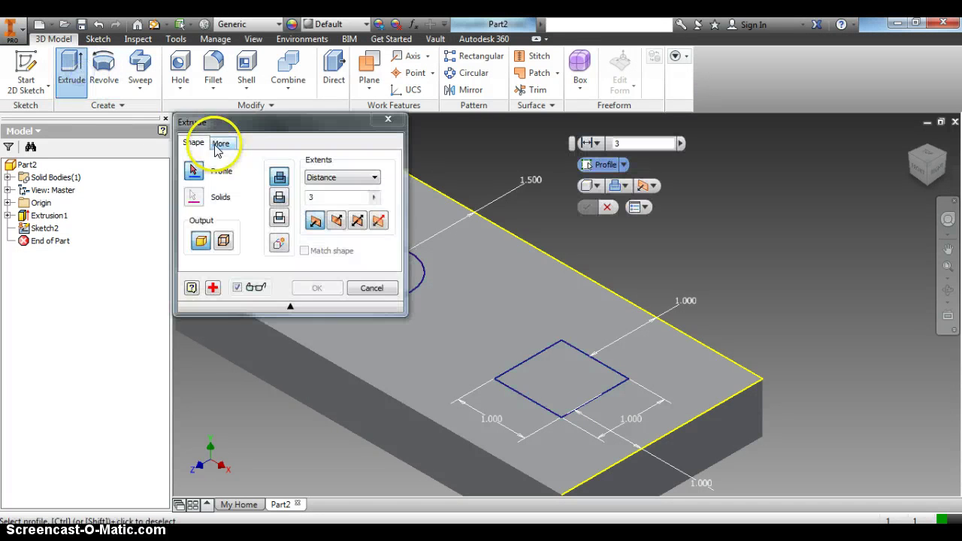
drag(326, 116, 155, 128)
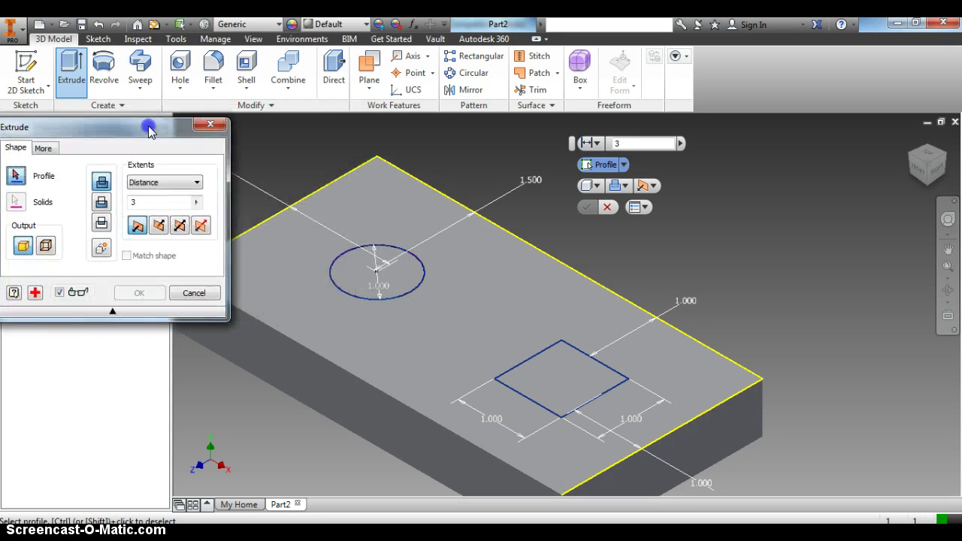
click(361, 264)
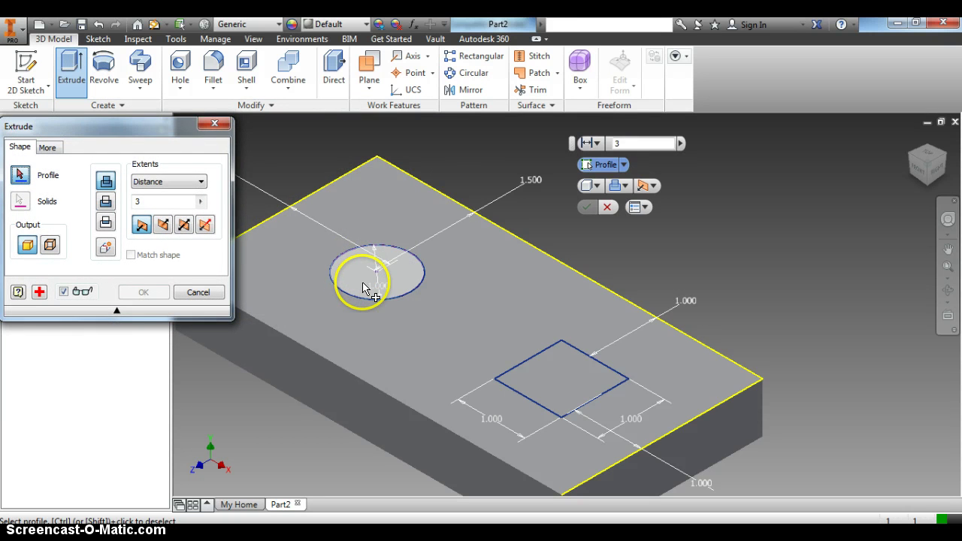
click(539, 366)
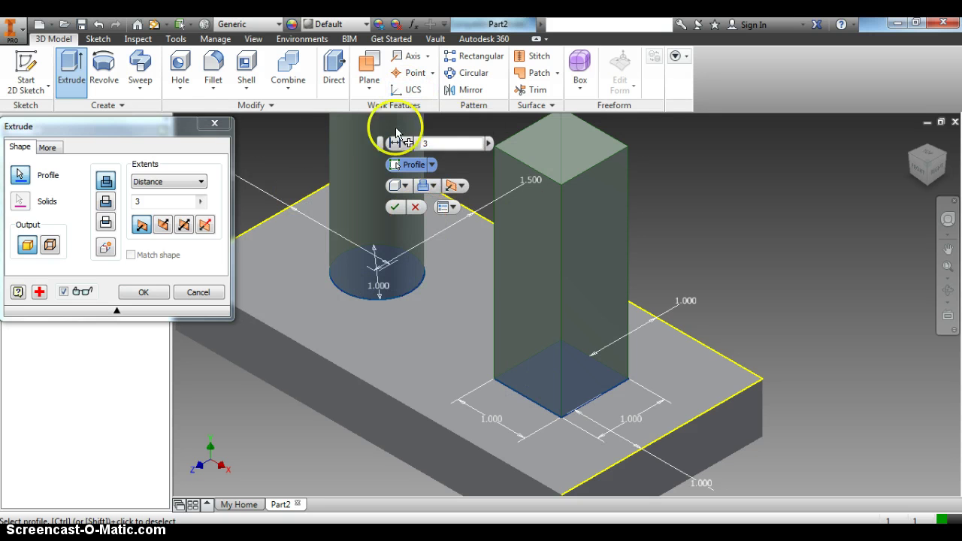
click(163, 225)
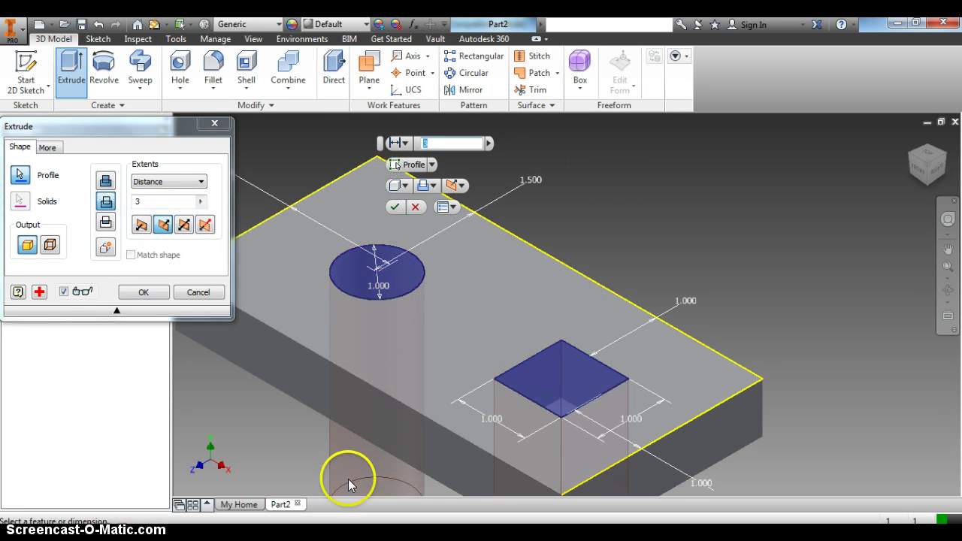
click(397, 206)
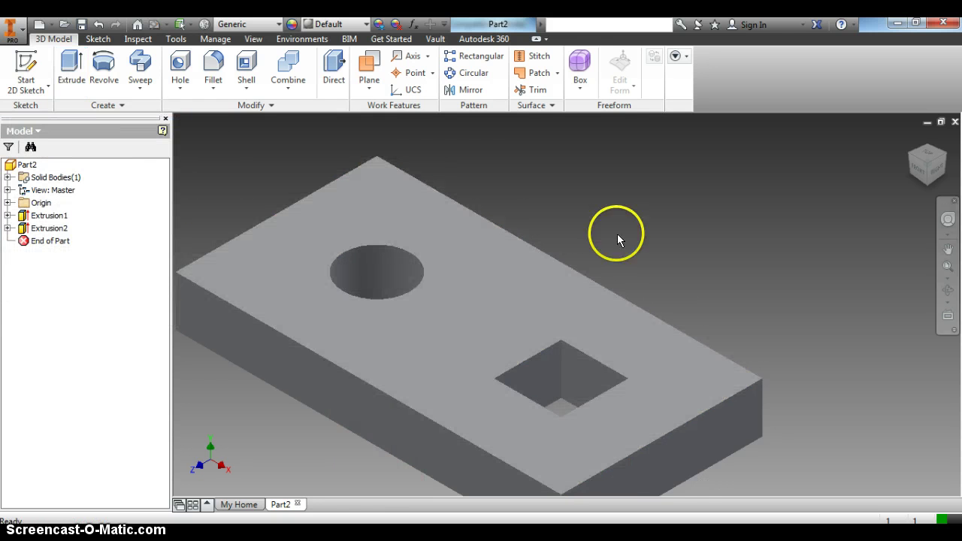
Inspect the block and its round and square holes from the corner, front, top and rotated views
click(911, 145)
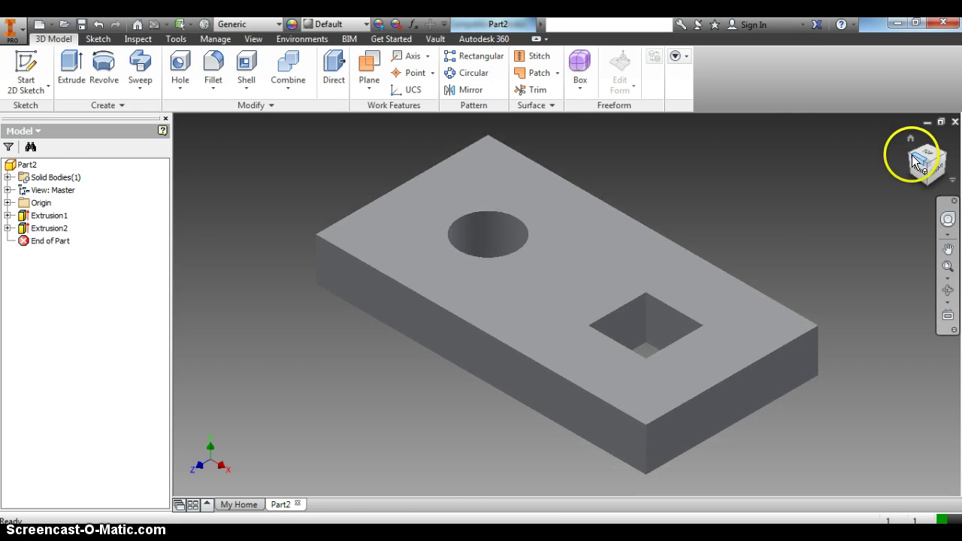
click(914, 159)
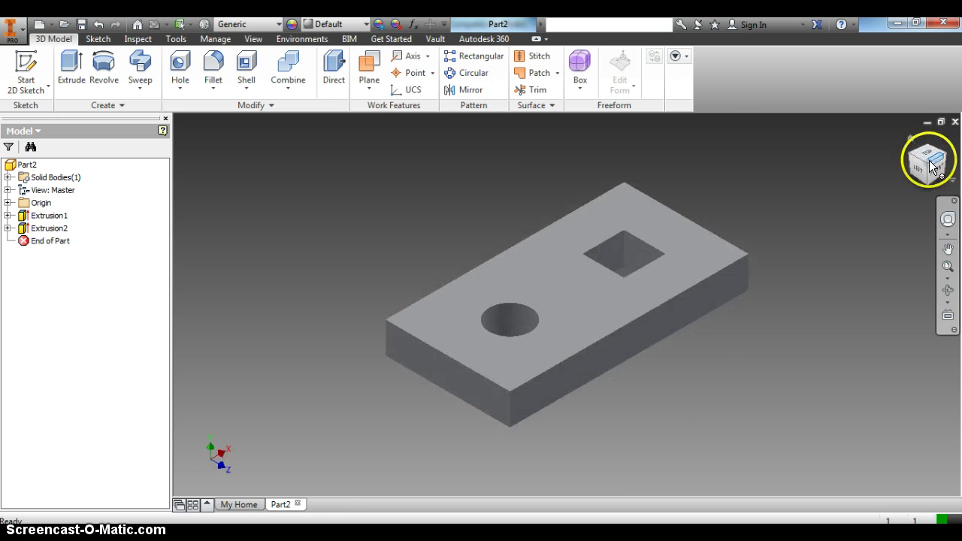
click(930, 165)
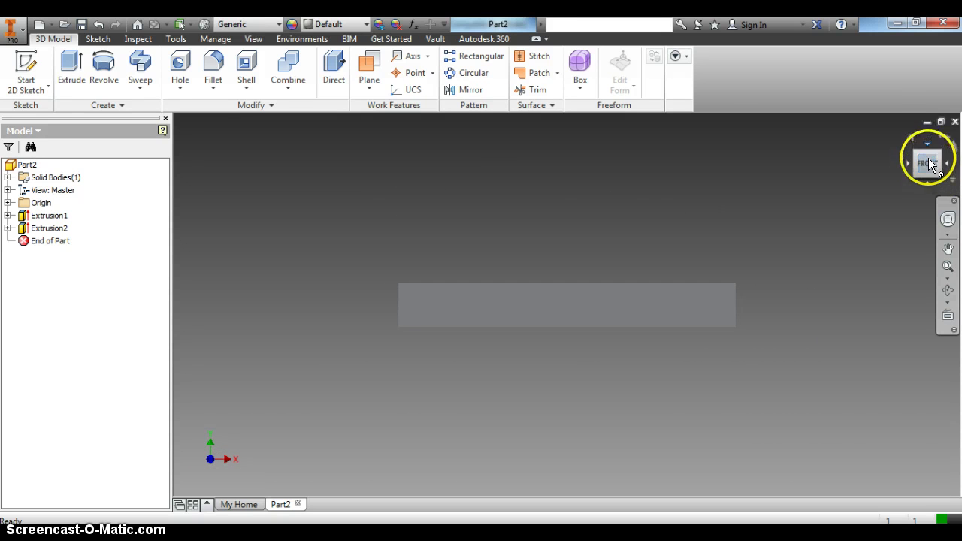
click(928, 143)
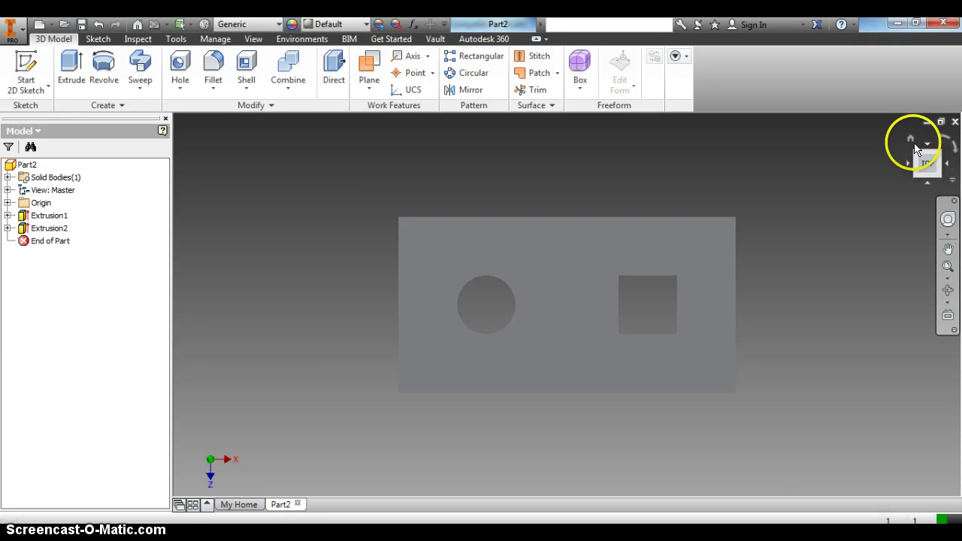
click(948, 290)
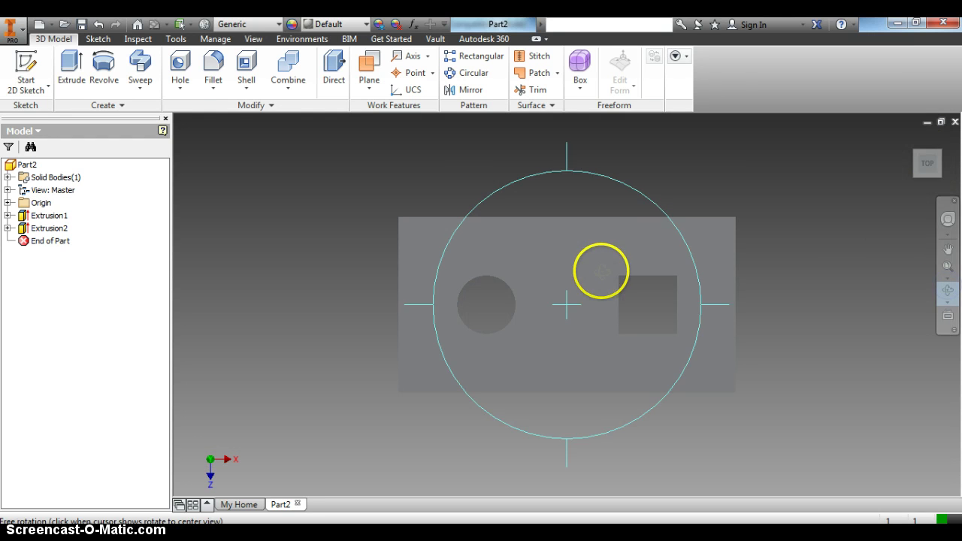
drag(601, 271, 565, 225)
click(346, 236)
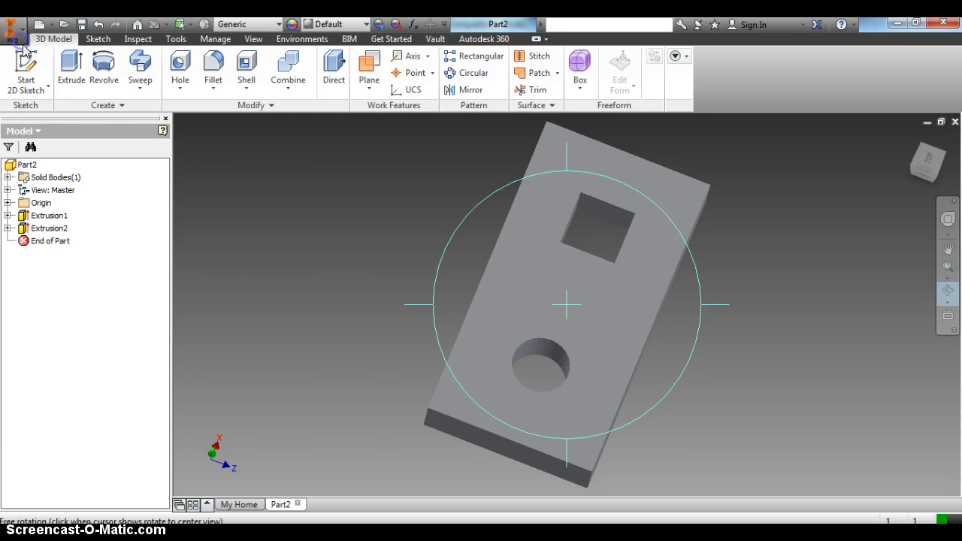
Open Save As for the pegboard part and check the A1_5_5PegboardToy document in Word for the required file name
click(20, 39)
click(60, 166)
right_click(323, 540)
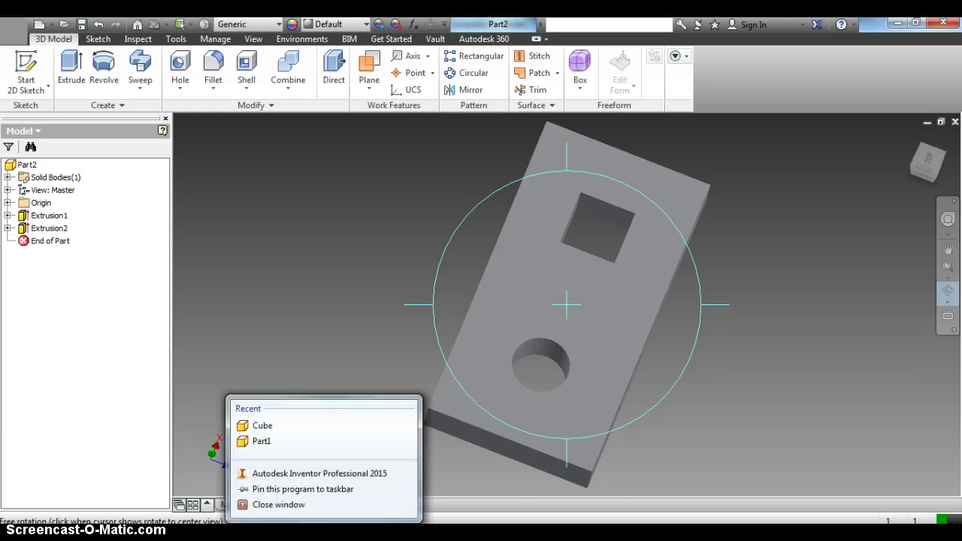
key(Escape)
mouse_move(324, 540)
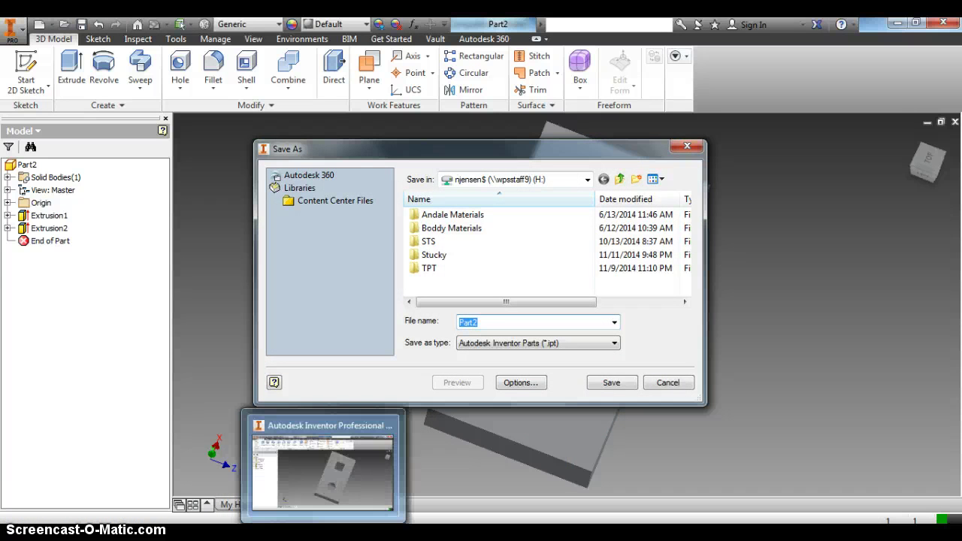
mouse_move(278, 540)
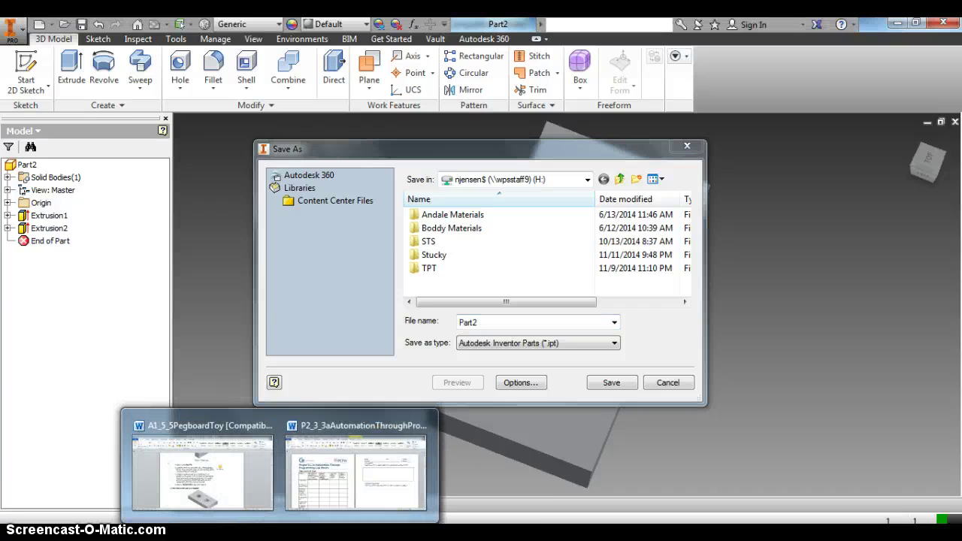
click(228, 487)
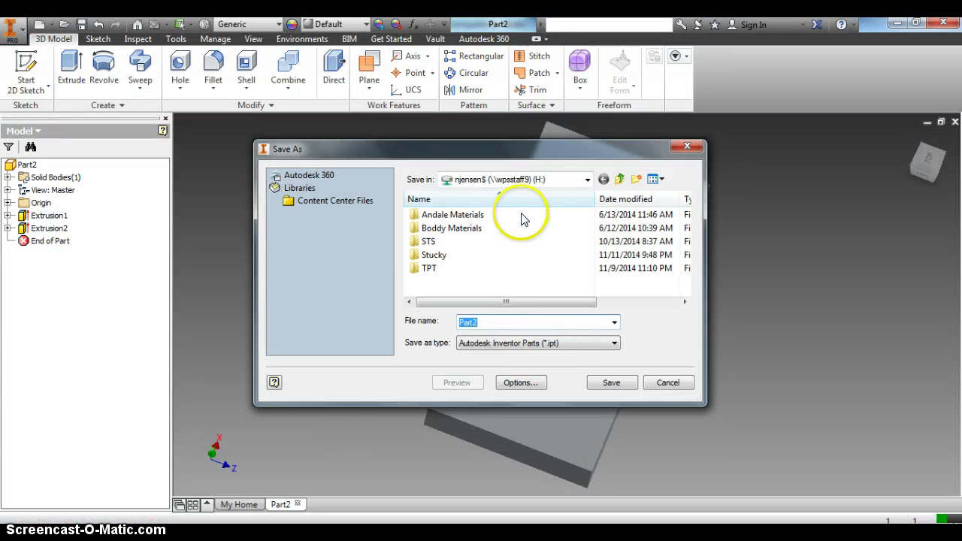
Cancel the Save As dialog for the pegboard part and minimize the Inventor window
click(623, 383)
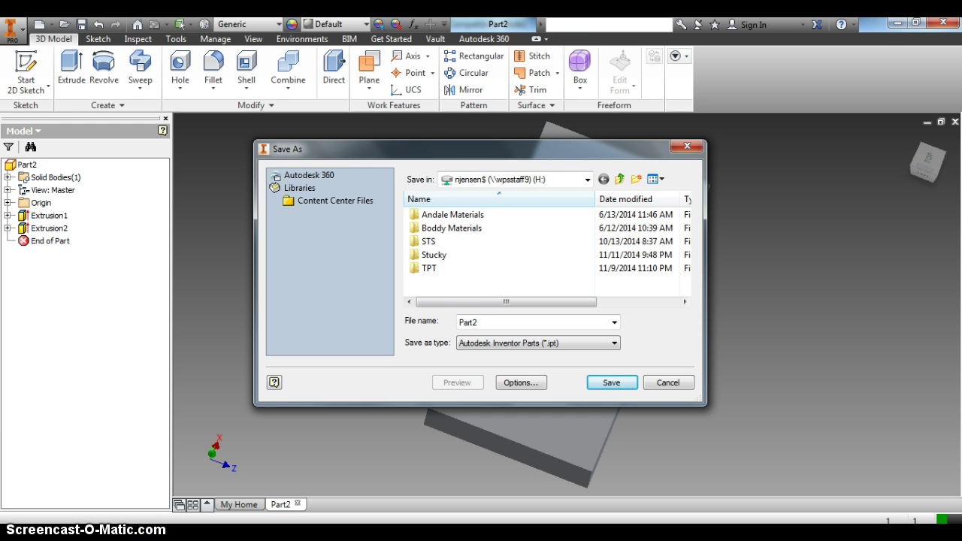
click(904, 25)
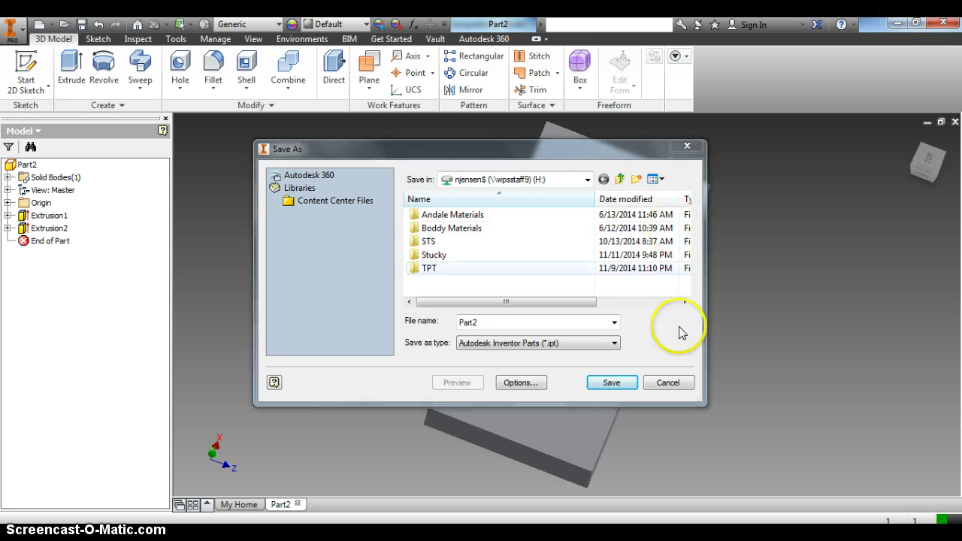
click(668, 383)
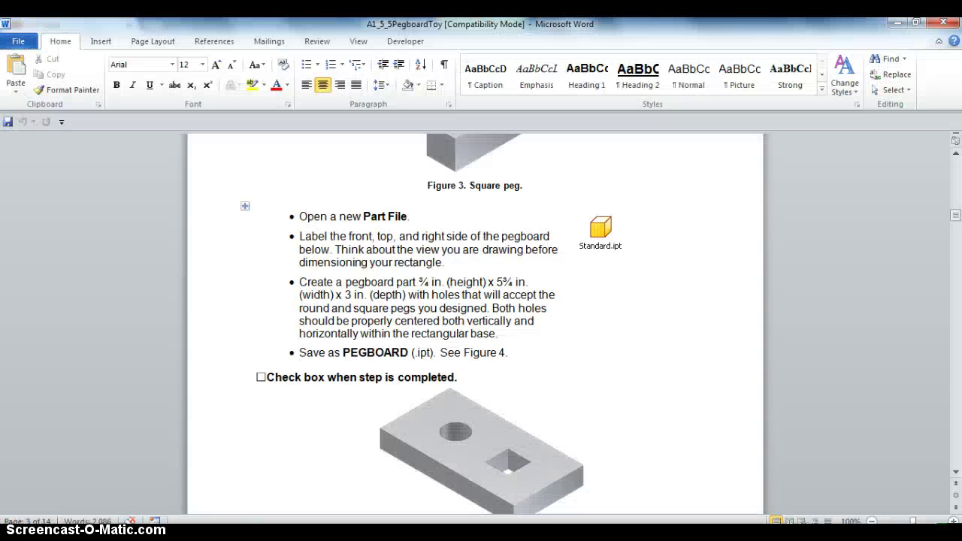
Minimize the A1_5_5PegboardToy Word document and the YouTube browser window to show the desktop
click(897, 24)
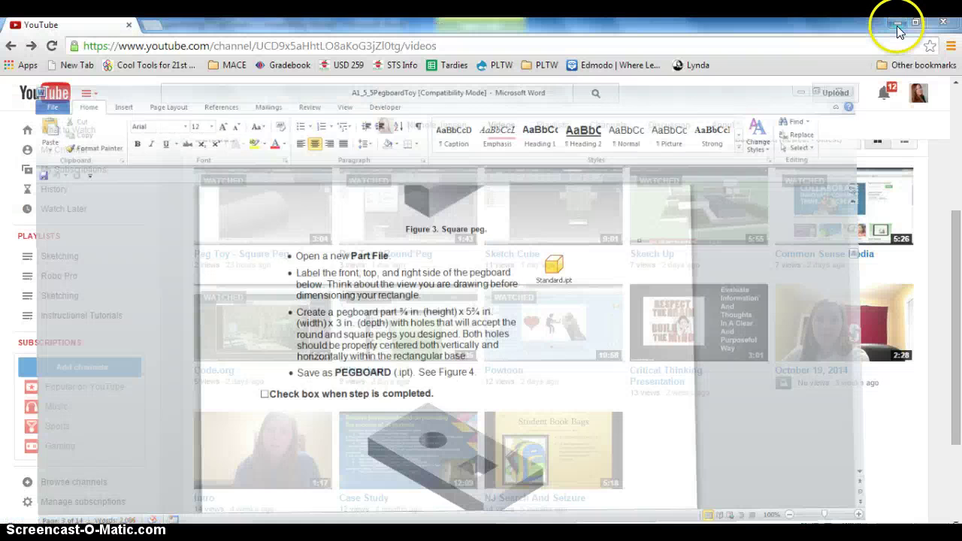
click(897, 24)
click(898, 27)
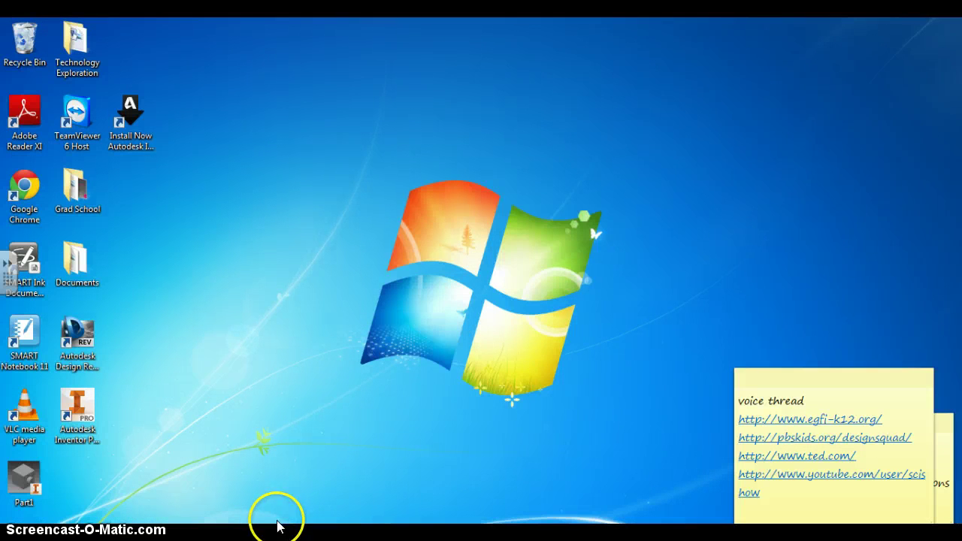
drag(277, 469, 277, 467)
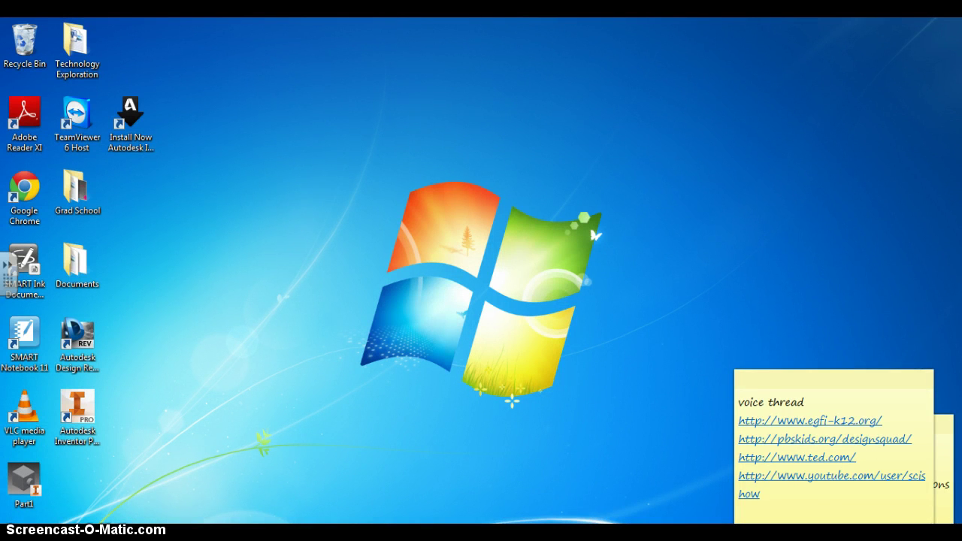